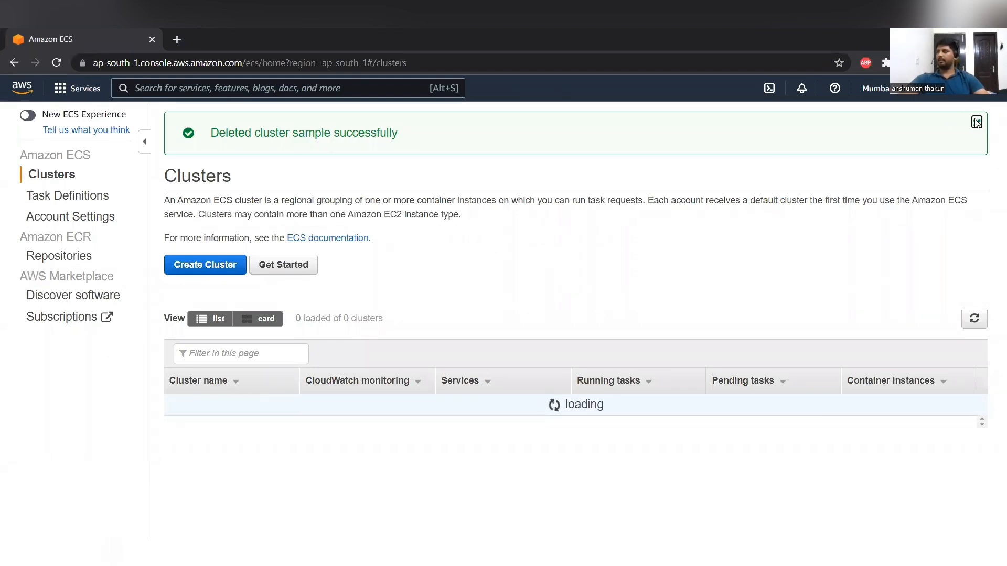
# Dismiss the cluster deletion notice and review the Fargate getting-started wizard's object diagram and container images, returning to the cluster list.
pyautogui.click(977, 121)
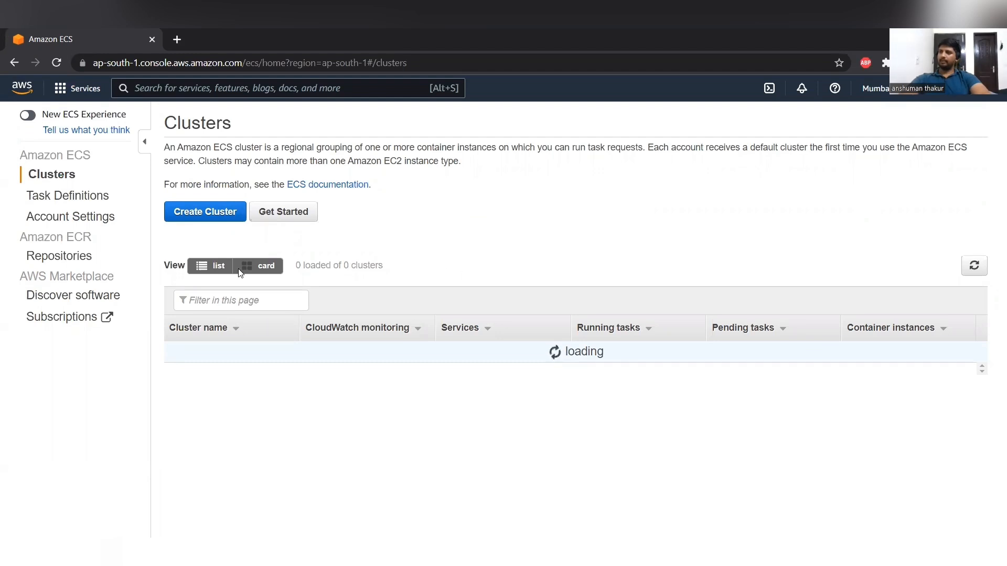
pyautogui.click(307, 211)
pyautogui.scroll(-2, 336, 277)
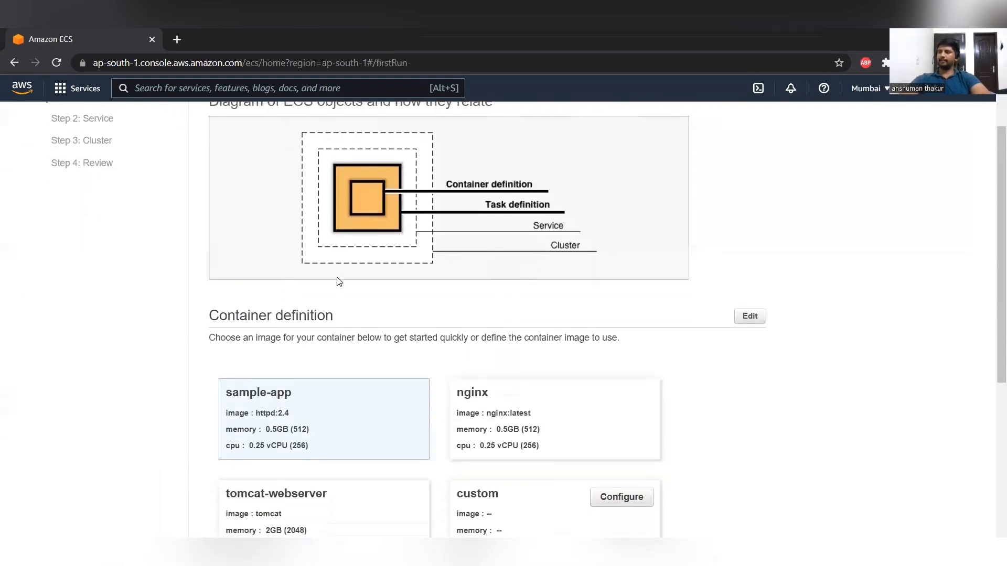
pyautogui.scroll(2, 414, 280)
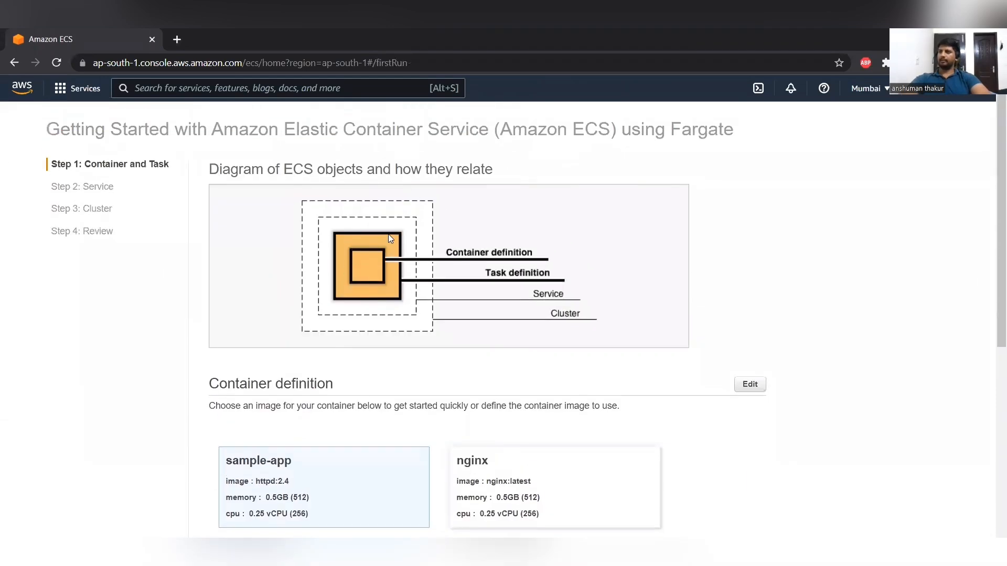
pyautogui.scroll(-3, 421, 310)
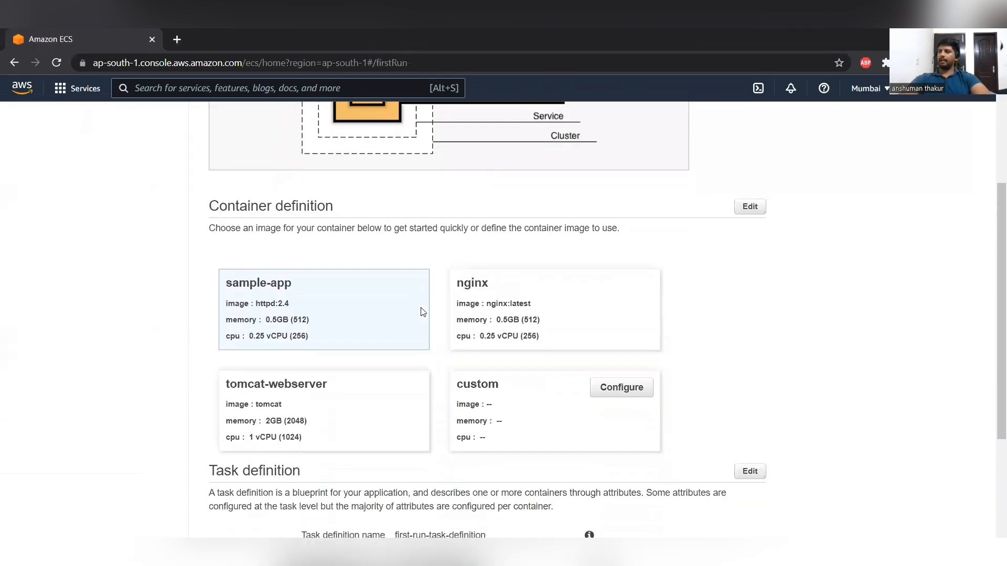
pyautogui.scroll(4, 421, 313)
pyautogui.hscroll(-5, 313, 292)
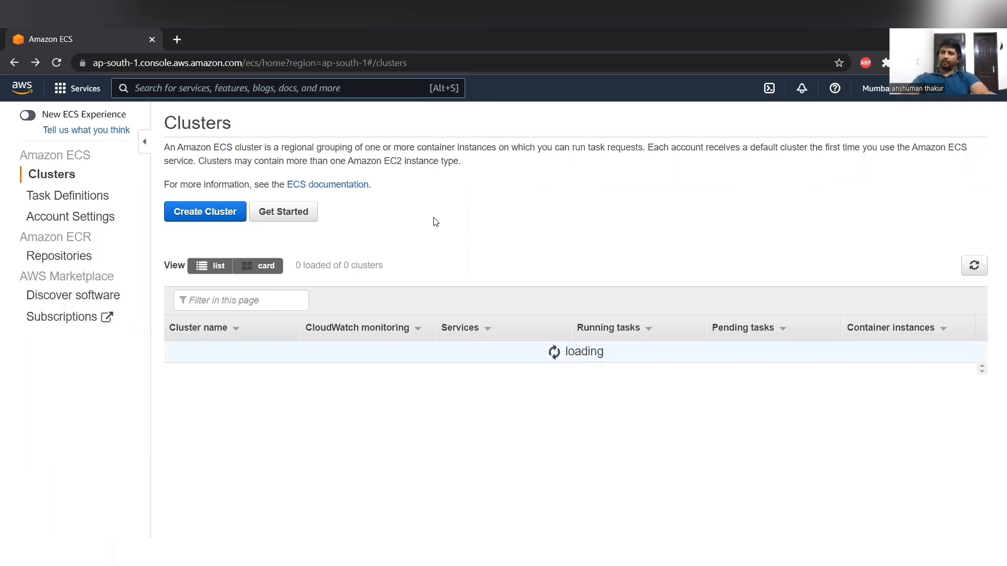
# Start the Fargate getting-started wizard, choose the nginx container image and accept the default task definition.
pyautogui.click(293, 213)
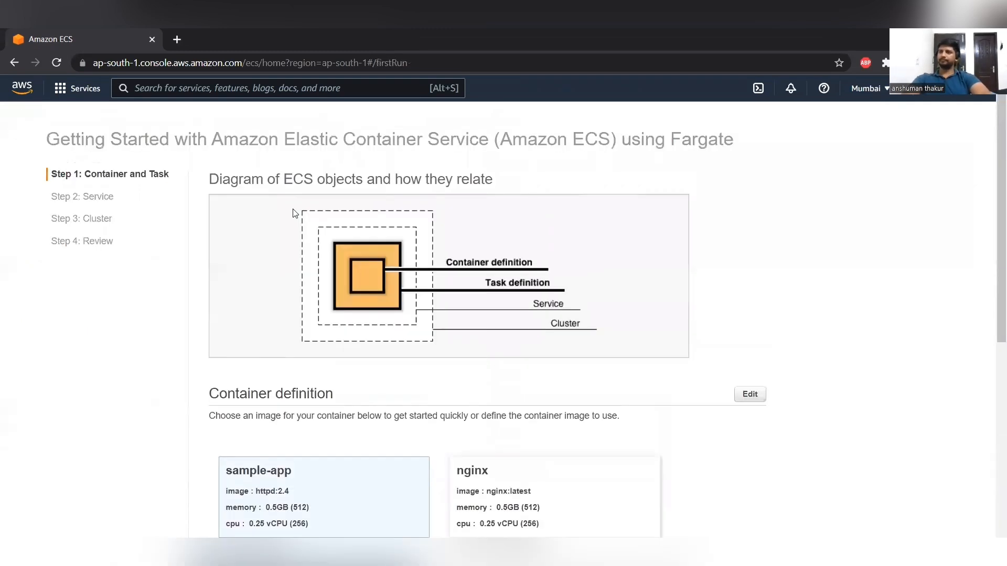
pyautogui.scroll(-3, 773, 289)
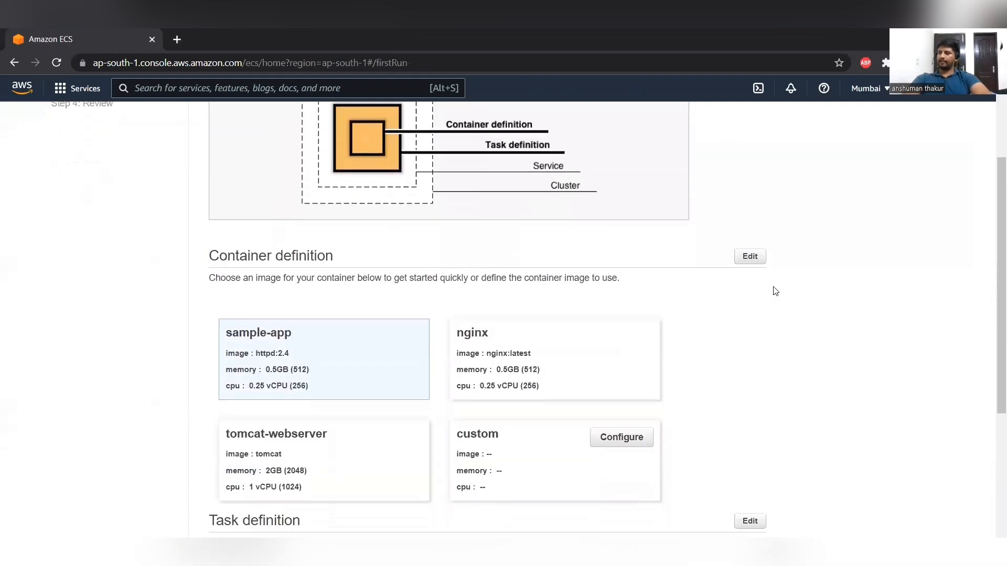
pyautogui.scroll(-2, 776, 292)
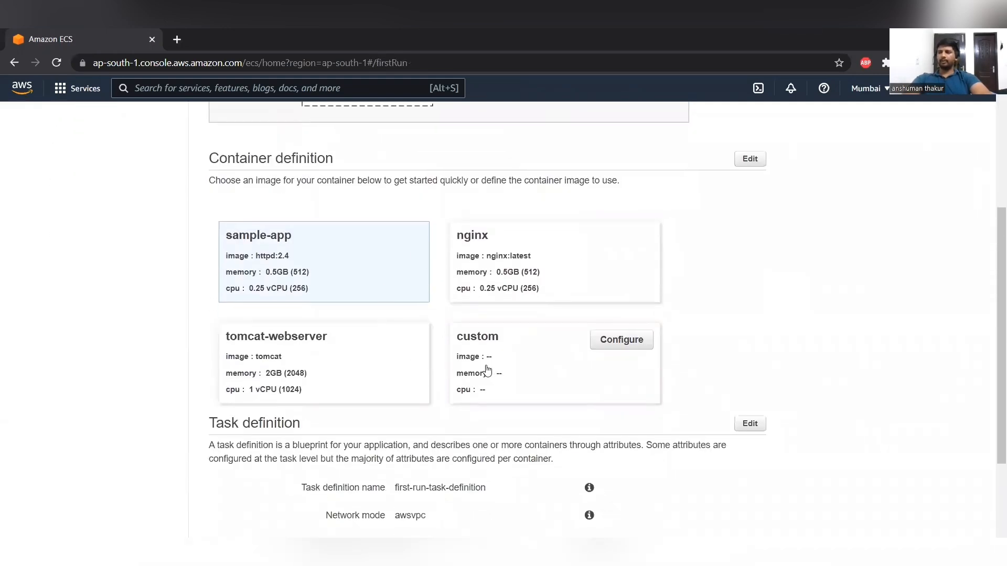
pyautogui.click(526, 259)
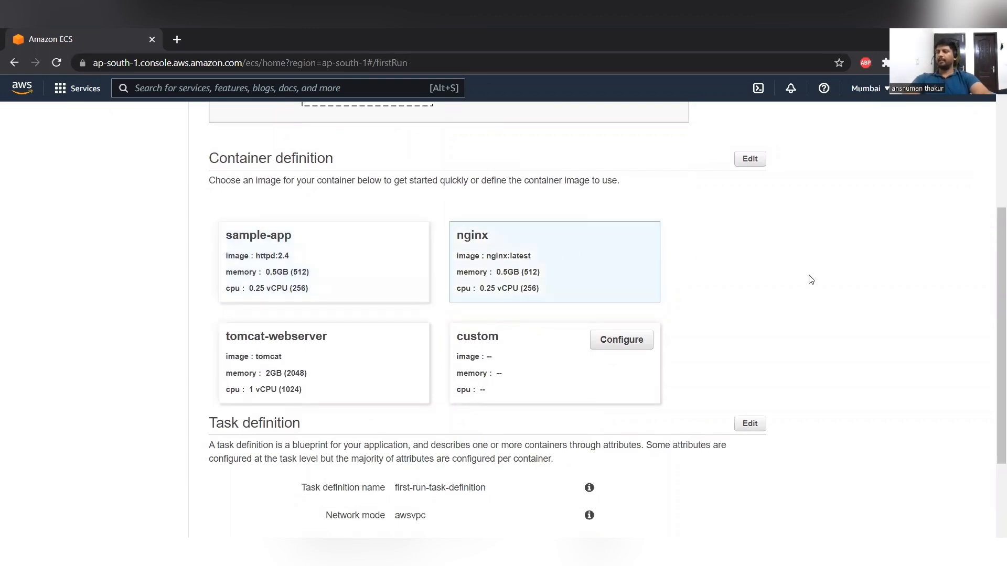
pyautogui.scroll(-3, 811, 279)
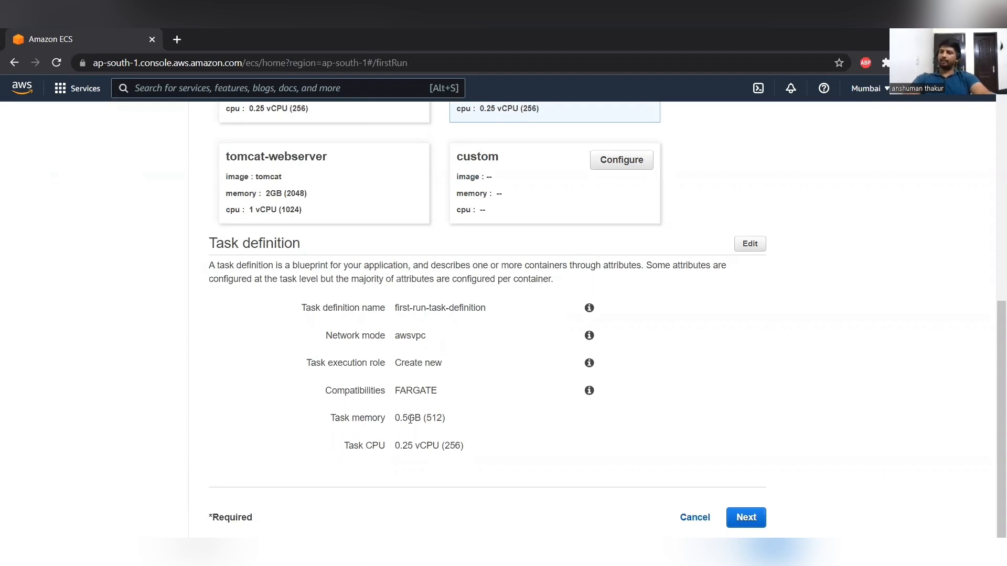
pyautogui.click(746, 517)
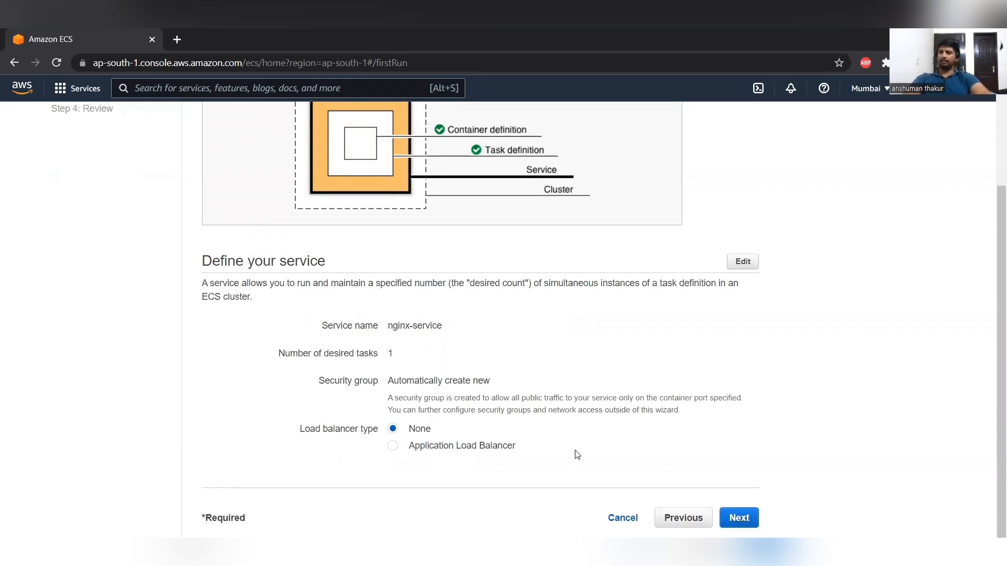
# Accept the default service settings without a load balancer and name the cluster DemoCluster.
pyautogui.click(733, 509)
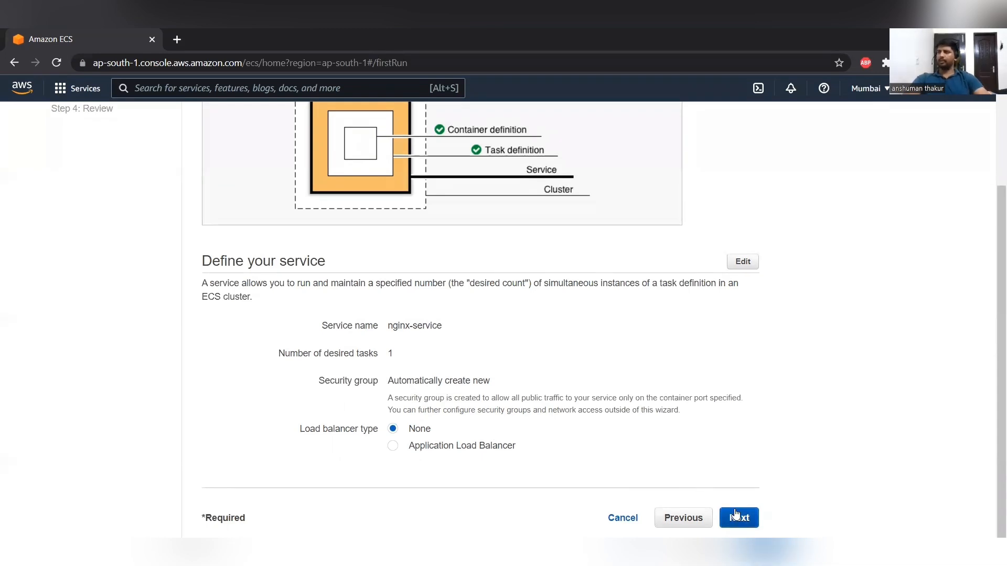
pyautogui.click(480, 366)
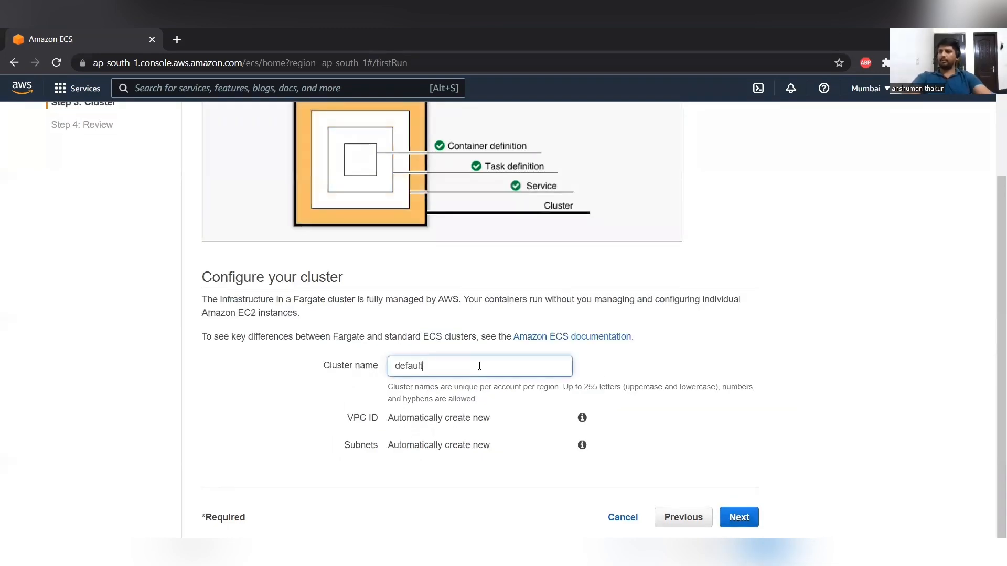
pyautogui.hotkey('ctrl', 'a')
pyautogui.press('BackSpace')
pyautogui.write('D')
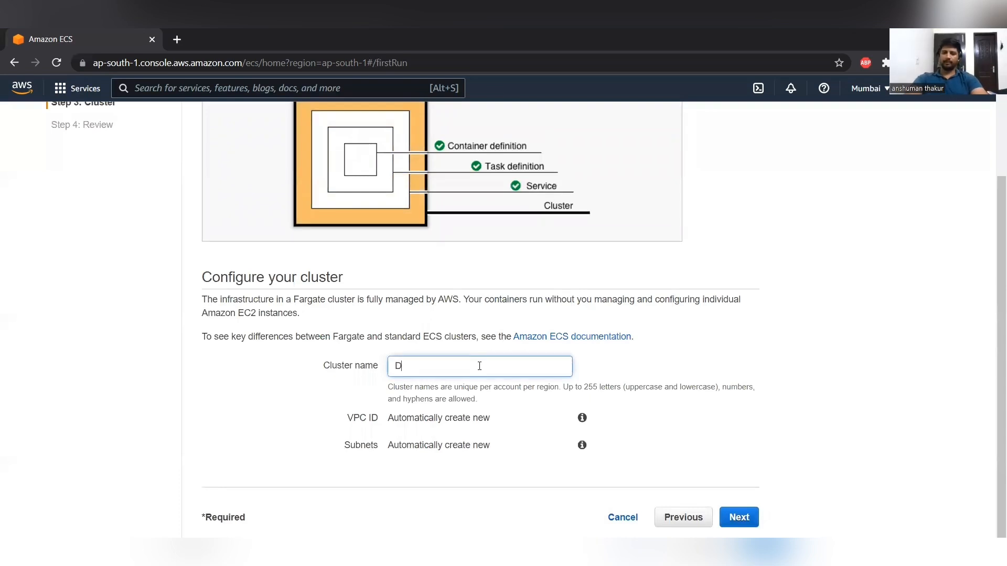
pyautogui.write('emoCluster')
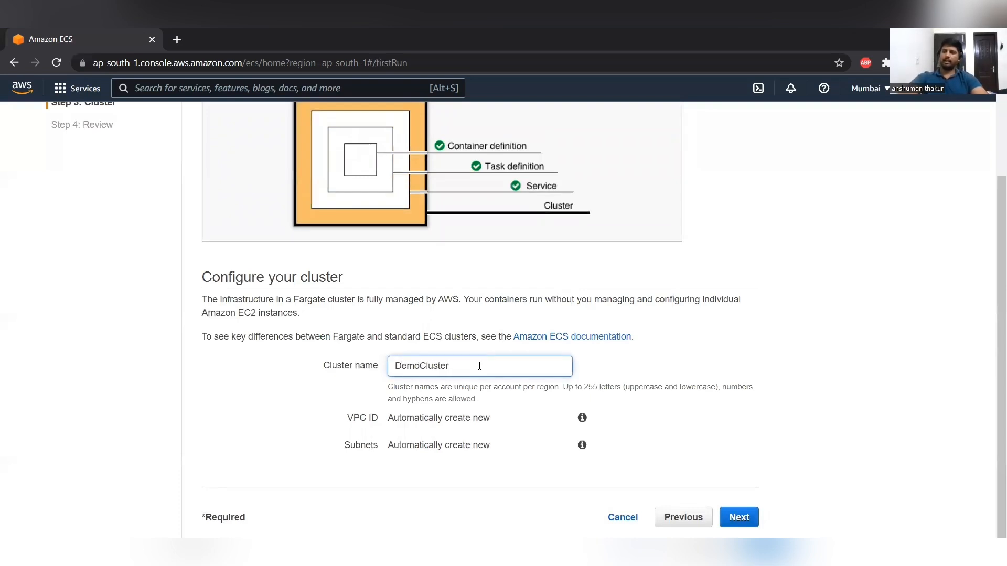
pyautogui.click(733, 517)
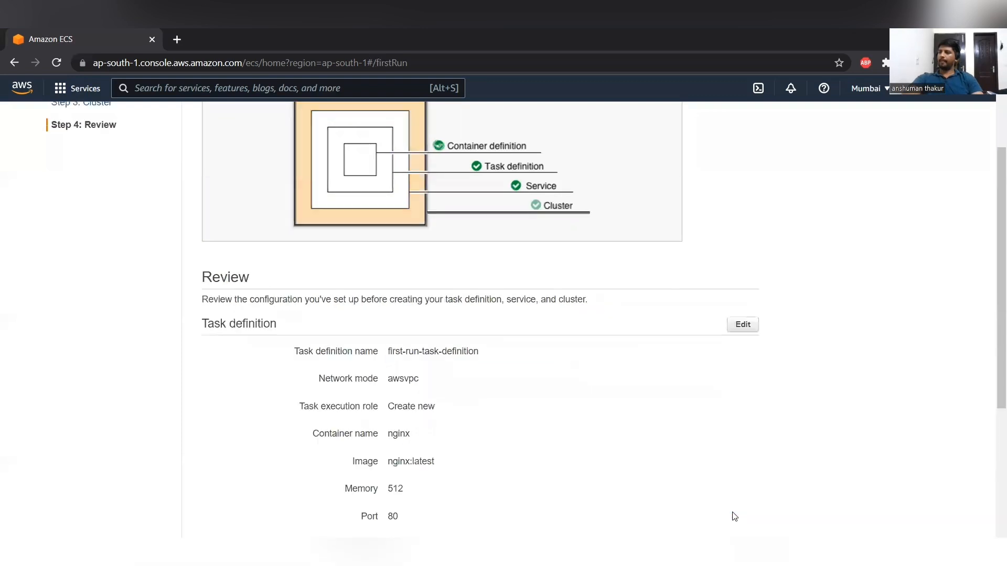
# Create the reviewed nginx task definition, service and cluster, and view the new service's details.
pyautogui.scroll(-3, 629, 429)
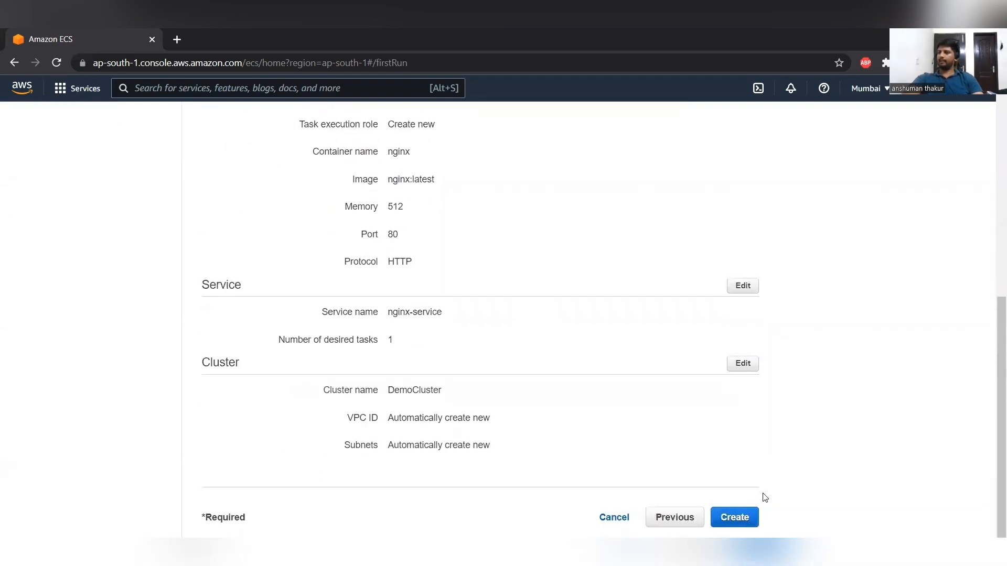
pyautogui.click(749, 513)
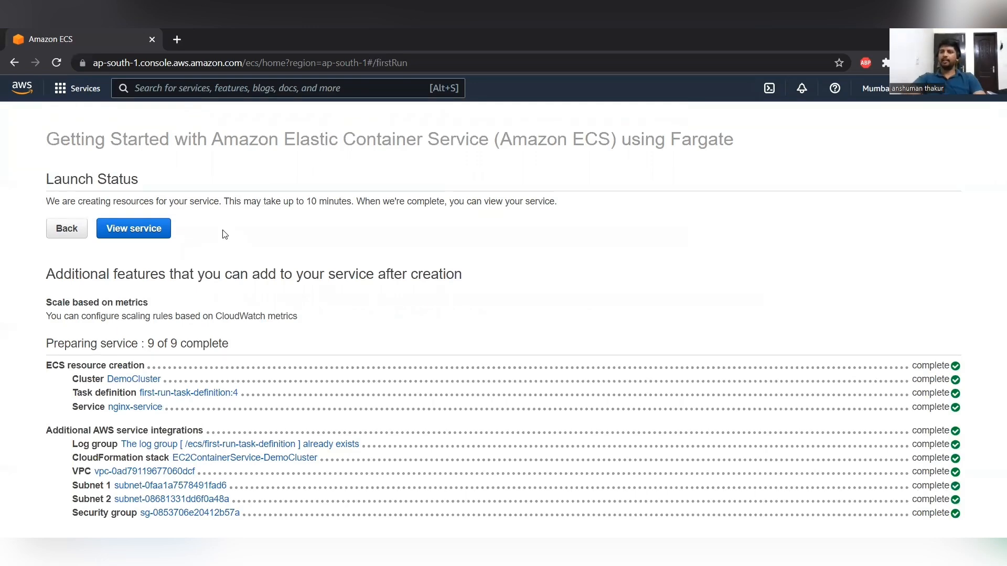
pyautogui.click(152, 231)
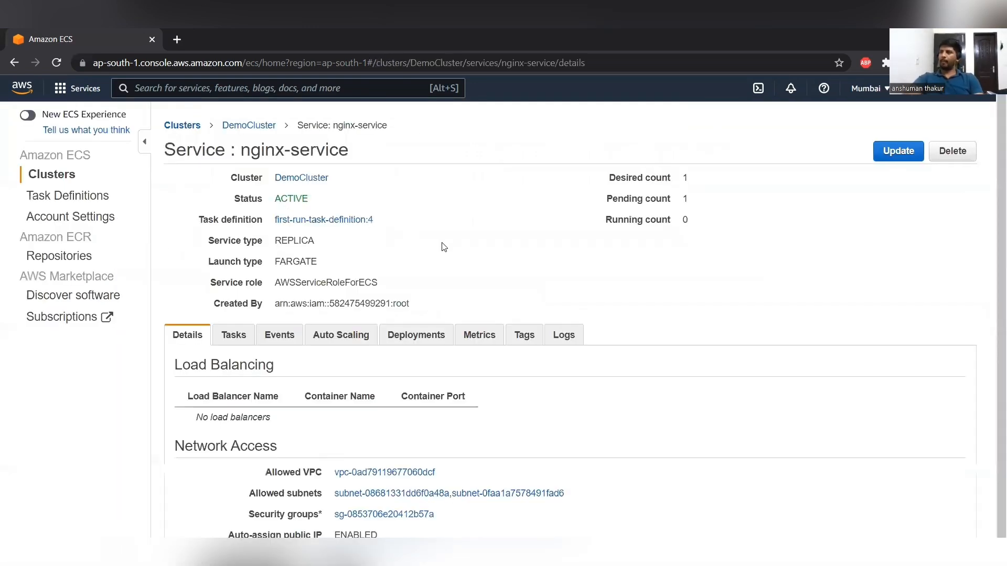
pyautogui.scroll(-1, 443, 246)
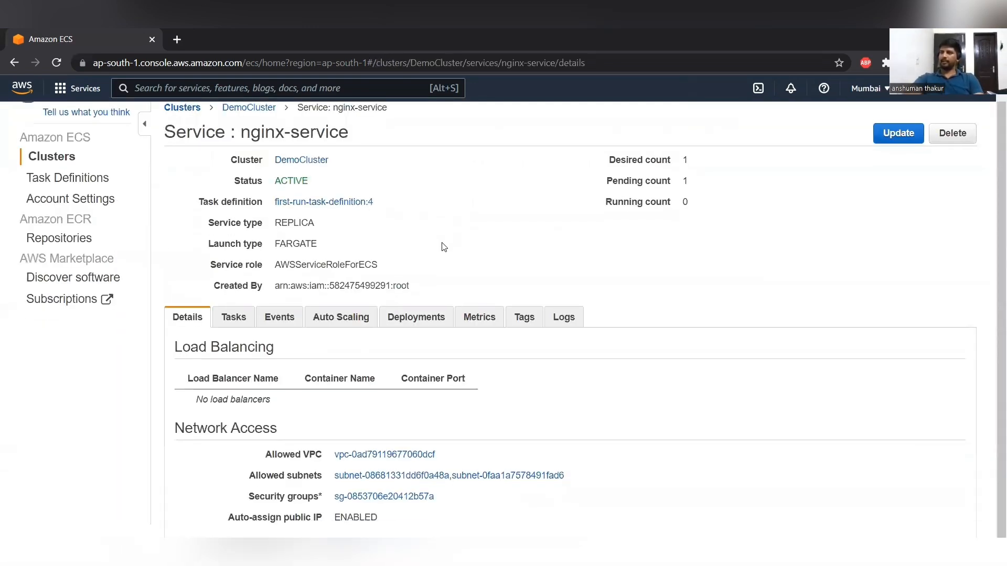
# Examine DemoCluster's ECS instances, its services and its running tasks count.
pyautogui.click(228, 109)
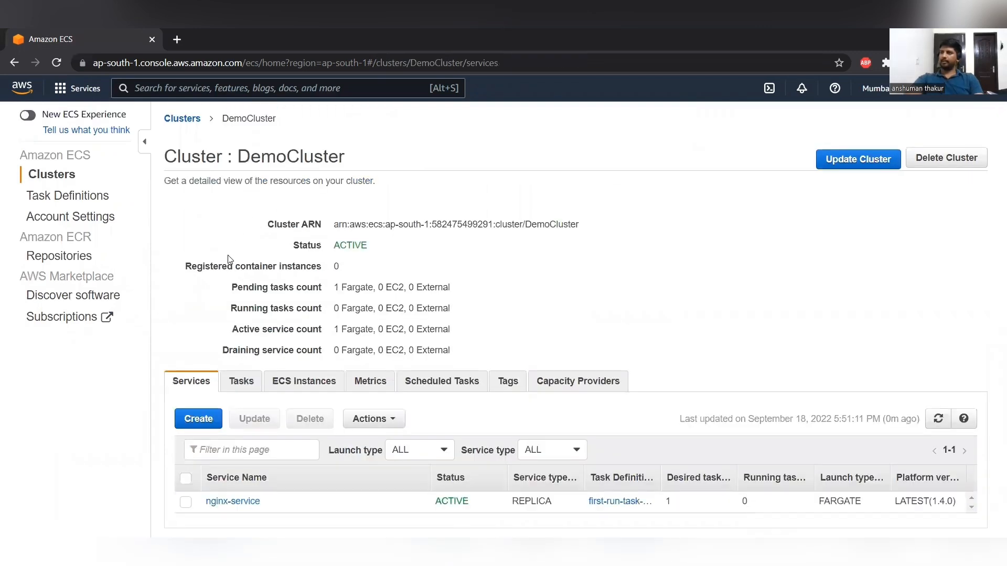
pyautogui.click(286, 377)
pyautogui.scroll(-1, 287, 511)
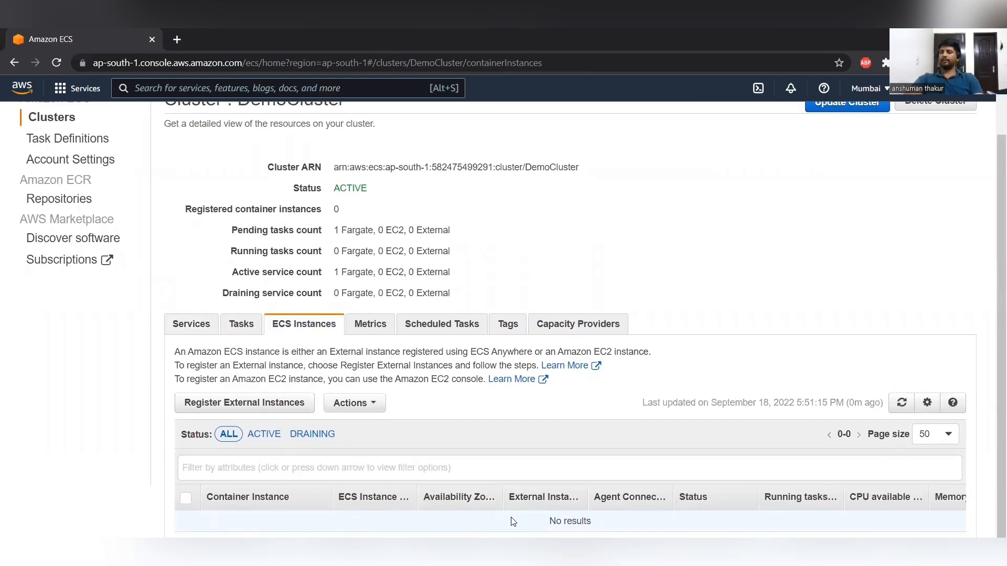
pyautogui.scroll(1, 407, 418)
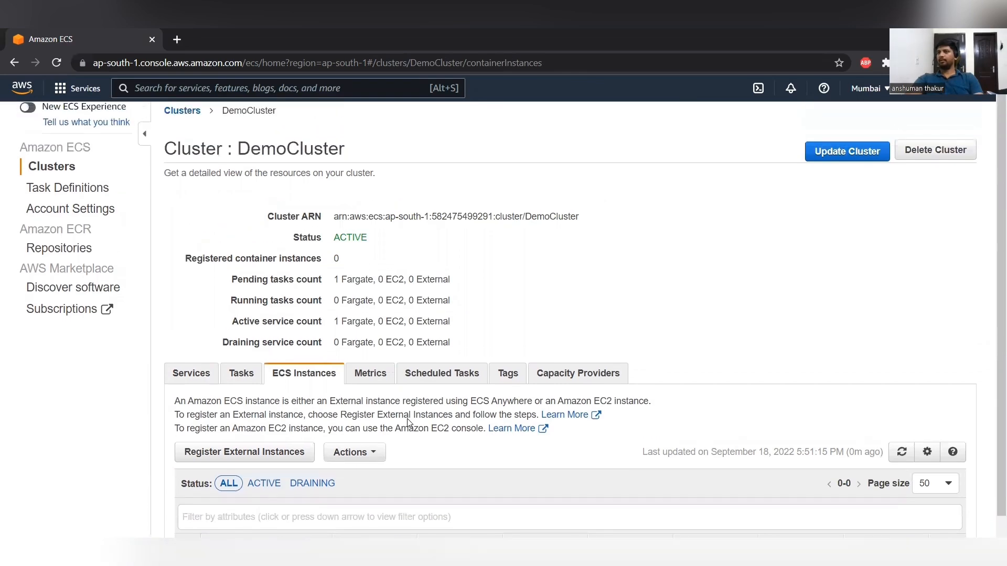
pyautogui.scroll(-1, 304, 324)
pyautogui.click(189, 324)
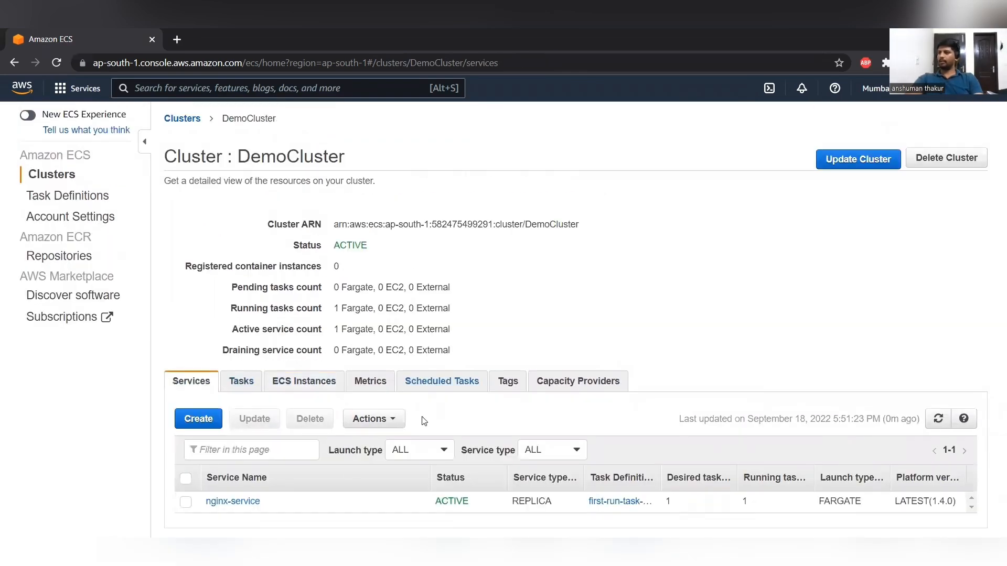
pyautogui.moveTo(326, 315); pyautogui.dragTo(358, 309)
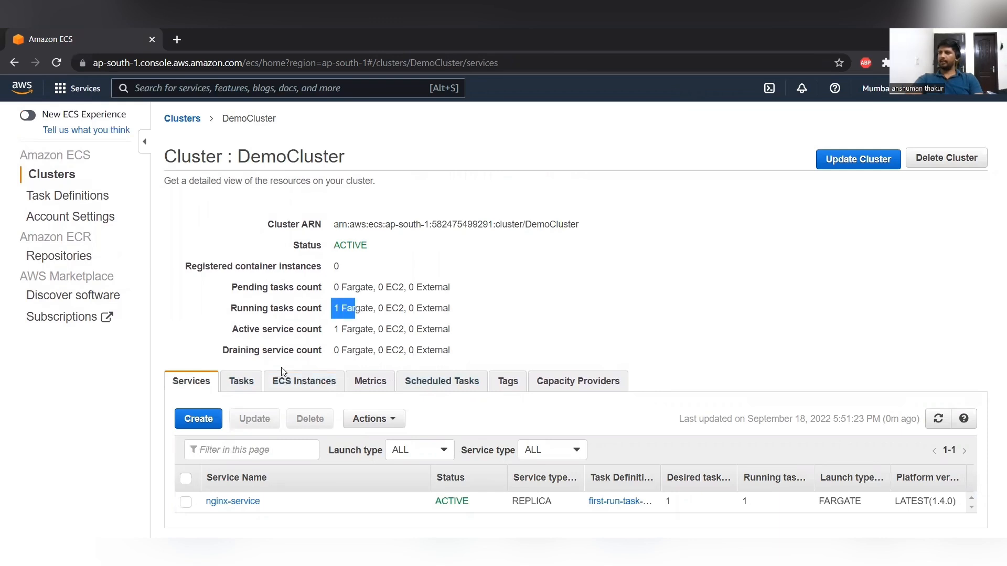
# Open the running task in DemoCluster and copy its public IP address.
pyautogui.click(243, 381)
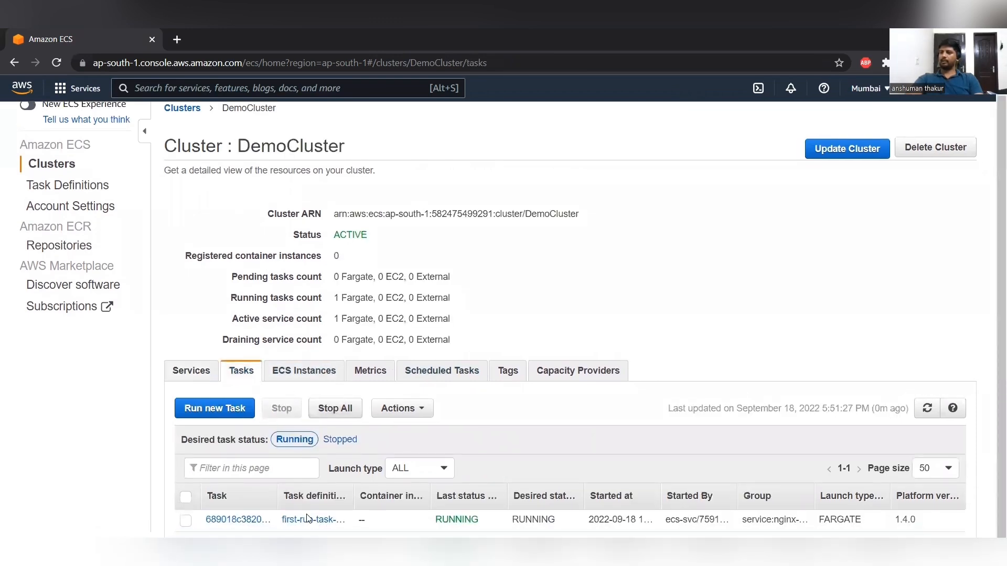
pyautogui.click(233, 520)
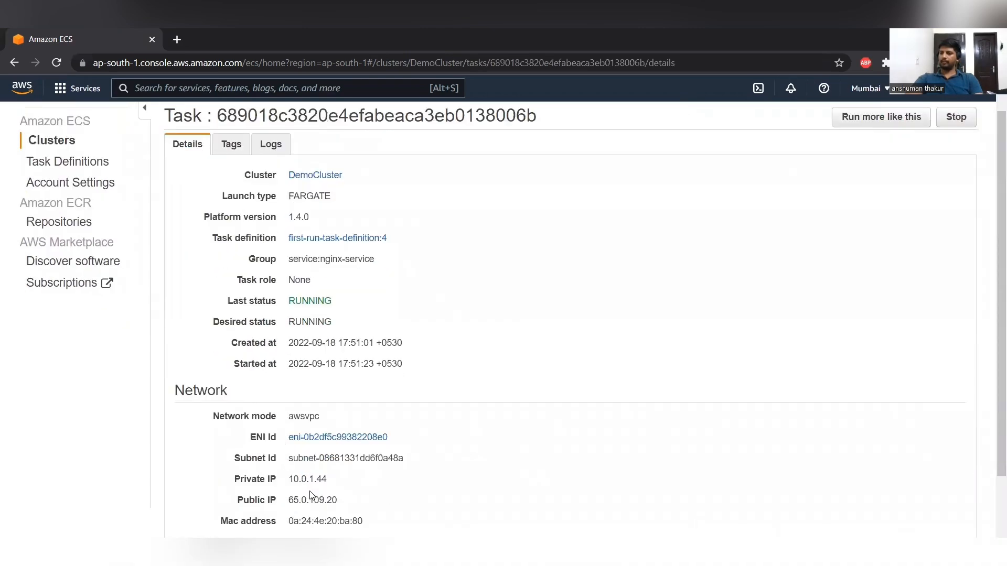
pyautogui.tripleClick(311, 500)
pyautogui.doubleClick(311, 500)
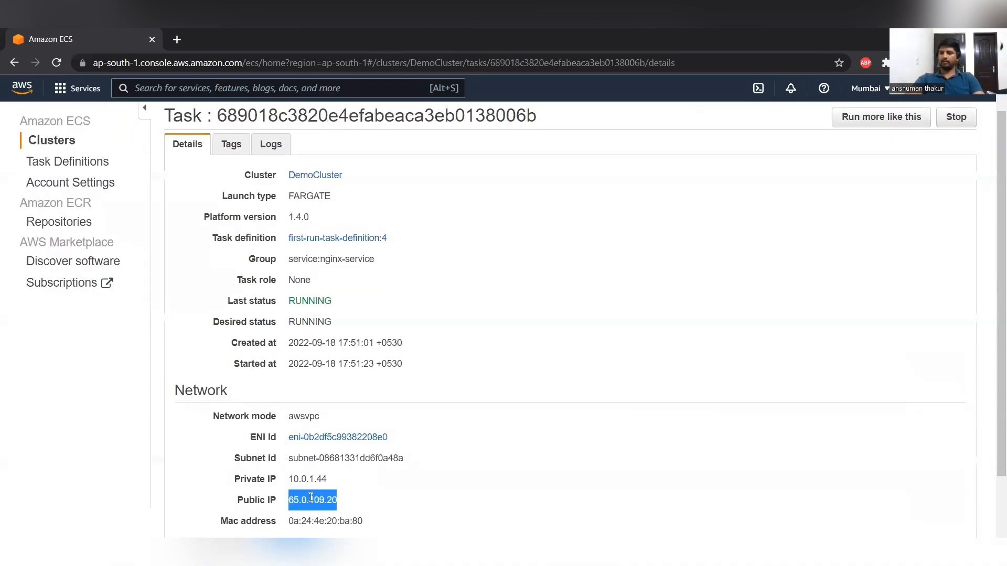
pyautogui.tripleClick(311, 499)
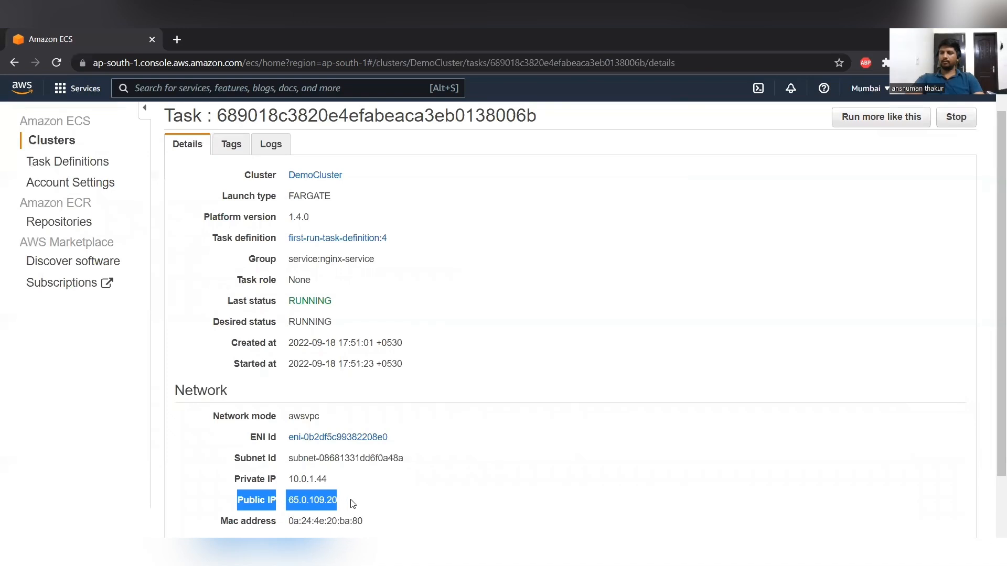
pyautogui.click(292, 494)
pyautogui.moveTo(292, 498); pyautogui.dragTo(340, 501)
pyautogui.hotkey('ctrl', 'c')
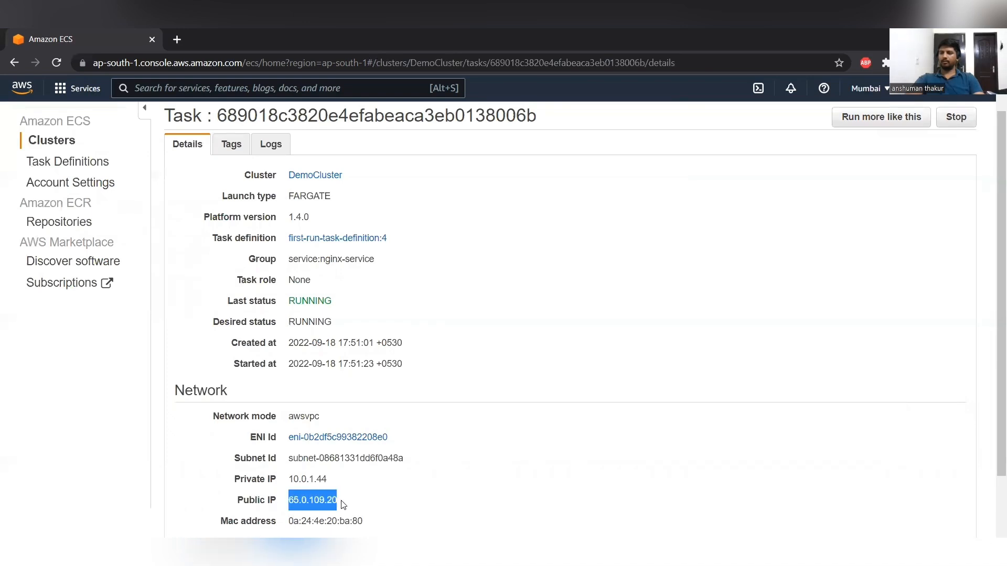
# Load the task's public IP address, 65.0.109.20, in a new browser tab.
pyautogui.click(178, 38)
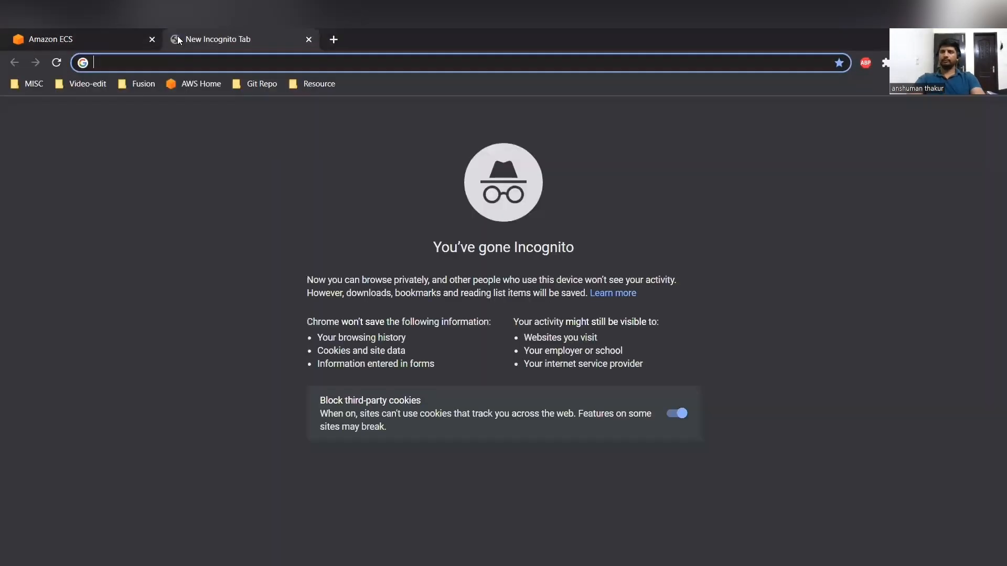
pyautogui.hotkey('ctrl', 'v')
pyautogui.press('Return')
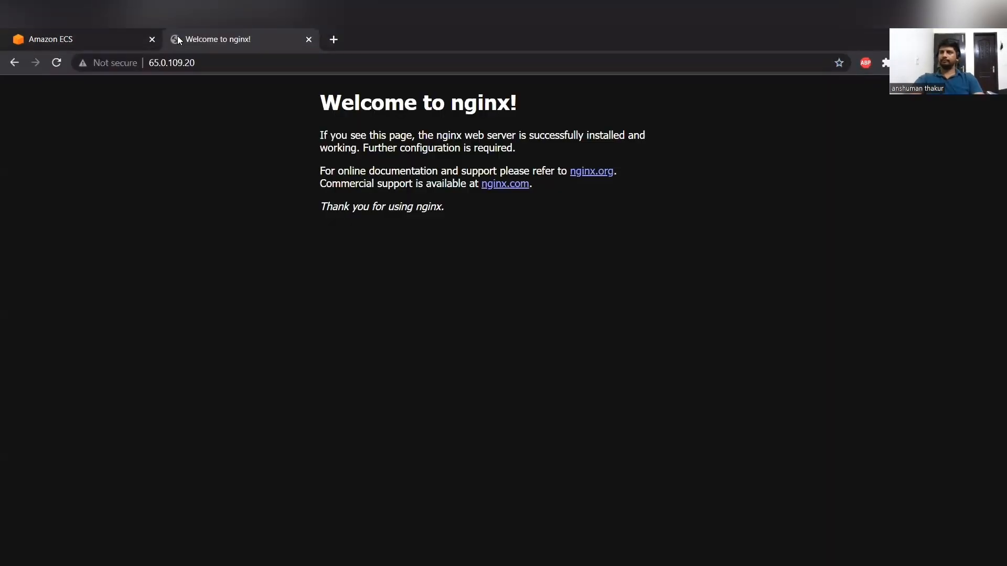
# Return from the task to DemoCluster's overview and open the ECS task definitions in a new browser tab.
pyautogui.click(128, 30)
pyautogui.scroll(1, 233, 134)
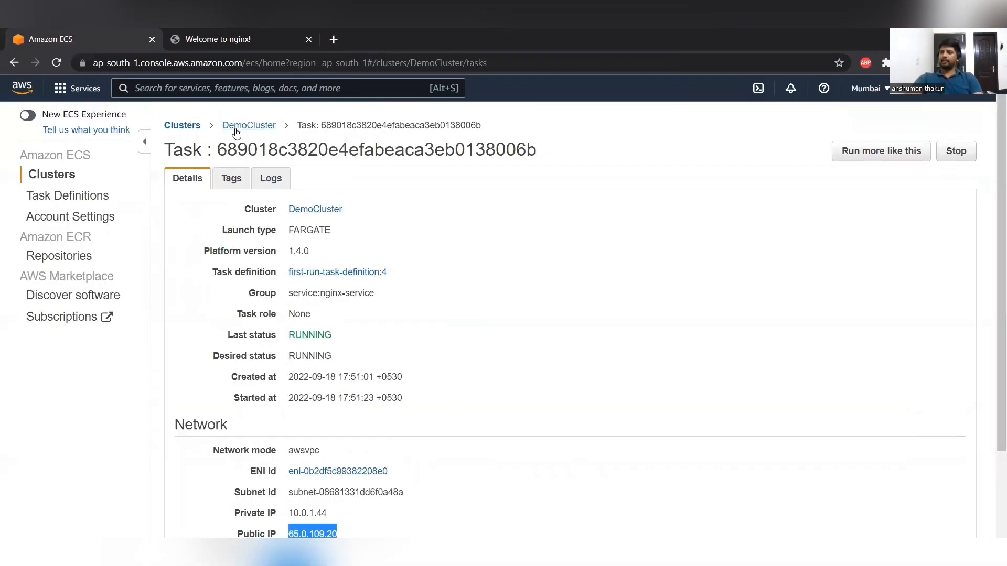
pyautogui.click(236, 127)
pyautogui.scroll(-1, 510, 306)
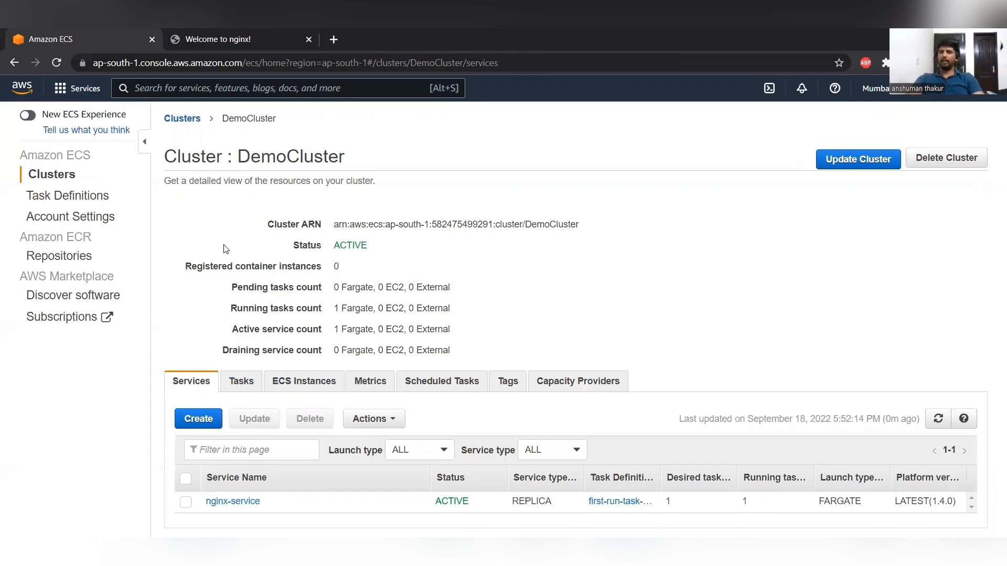
pyautogui.middleClick(52, 202)
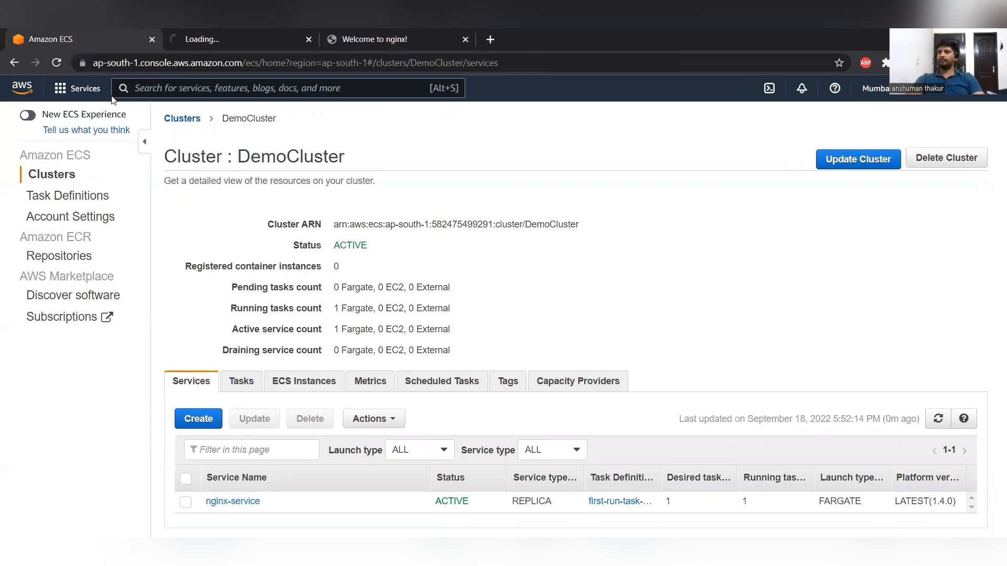
# Start a new ECS task definition with the FARGATE launch type compatibility.
pyautogui.click(212, 38)
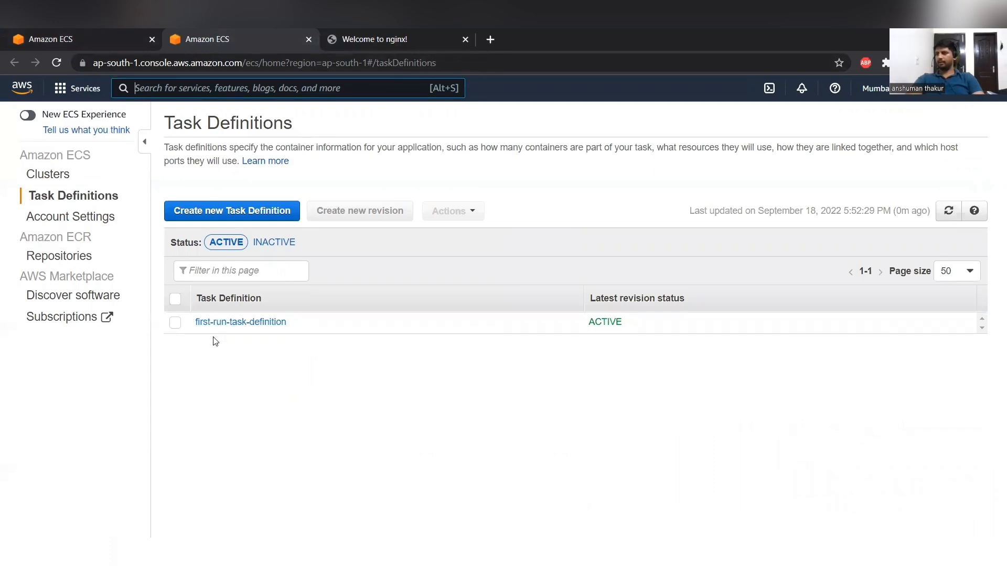
pyautogui.click(224, 212)
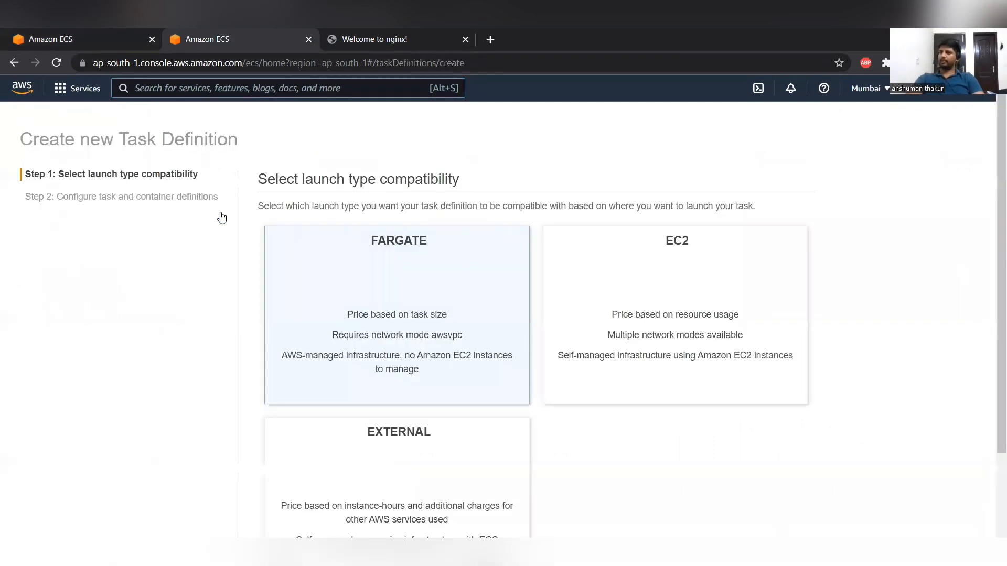
pyautogui.scroll(-3, 654, 367)
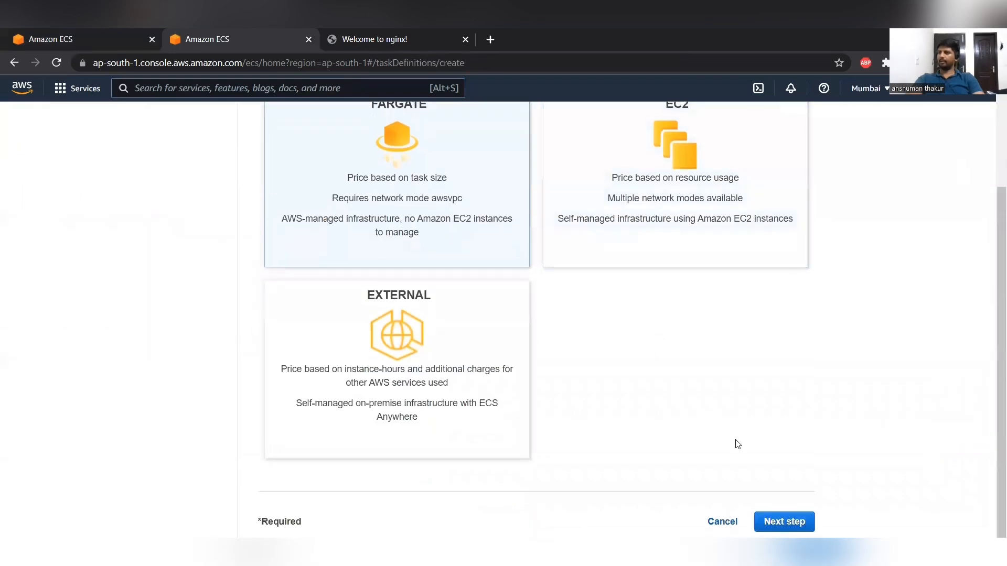
pyautogui.click(774, 523)
pyautogui.scroll(3, 528, 307)
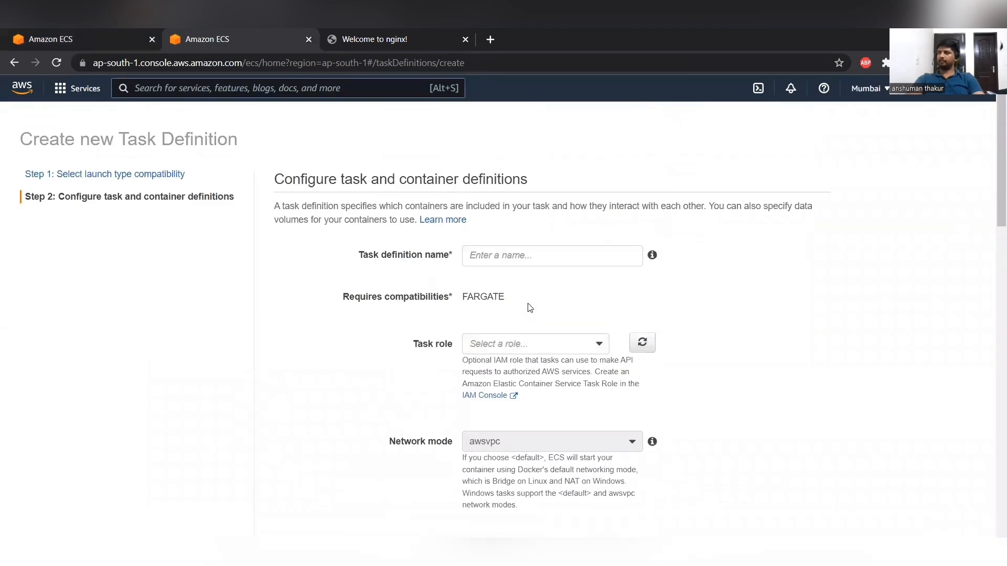
# Name the task definition Sample-task, with ecsTaskExecutionRole as its task role and Linux as the operating system family.
pyautogui.click(502, 258)
pyautogui.write('Sample')
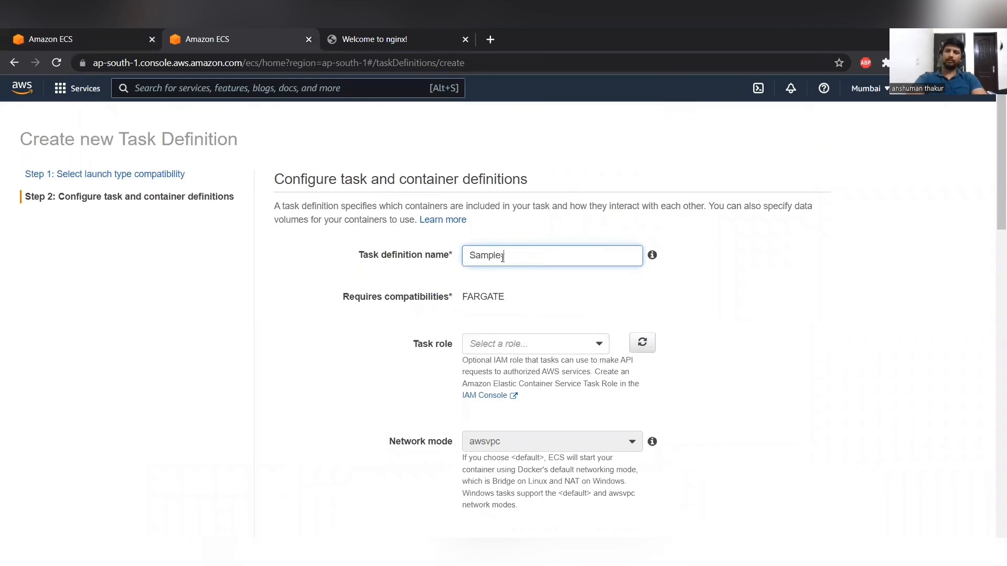
pyautogui.write('-task')
pyautogui.click(533, 346)
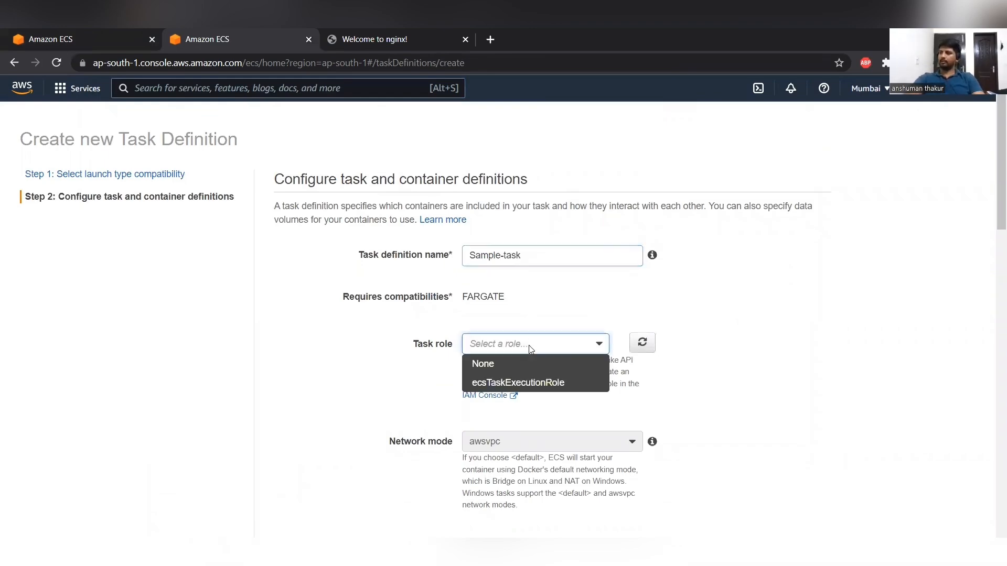
pyautogui.click(517, 382)
pyautogui.scroll(-2, 609, 402)
pyautogui.scroll(-3, 608, 403)
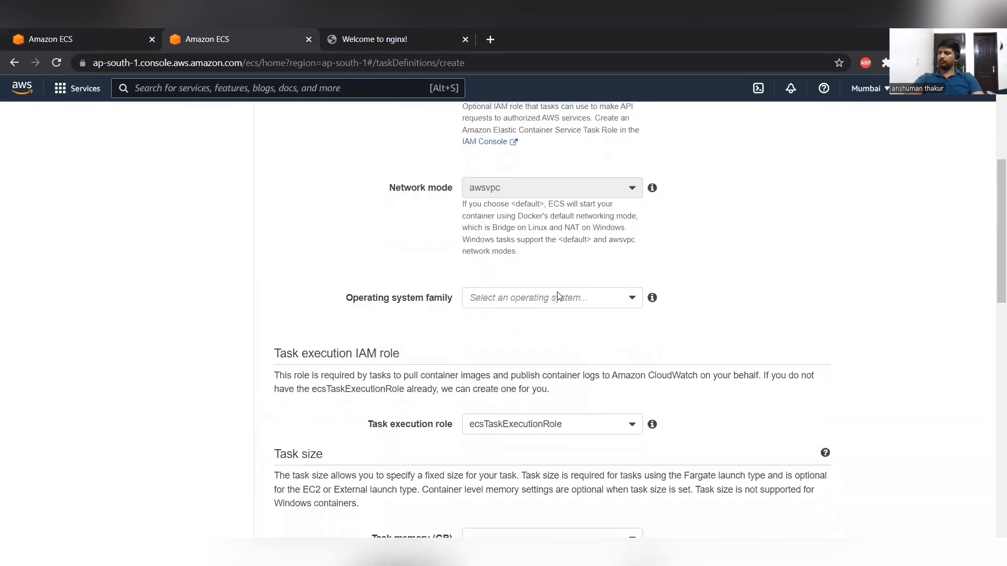
pyautogui.click(541, 295)
pyautogui.click(538, 317)
# Set the task size to 0.5GB of memory and 0.25 vCPU.
pyautogui.scroll(-2, 539, 326)
pyautogui.scroll(-3, 539, 326)
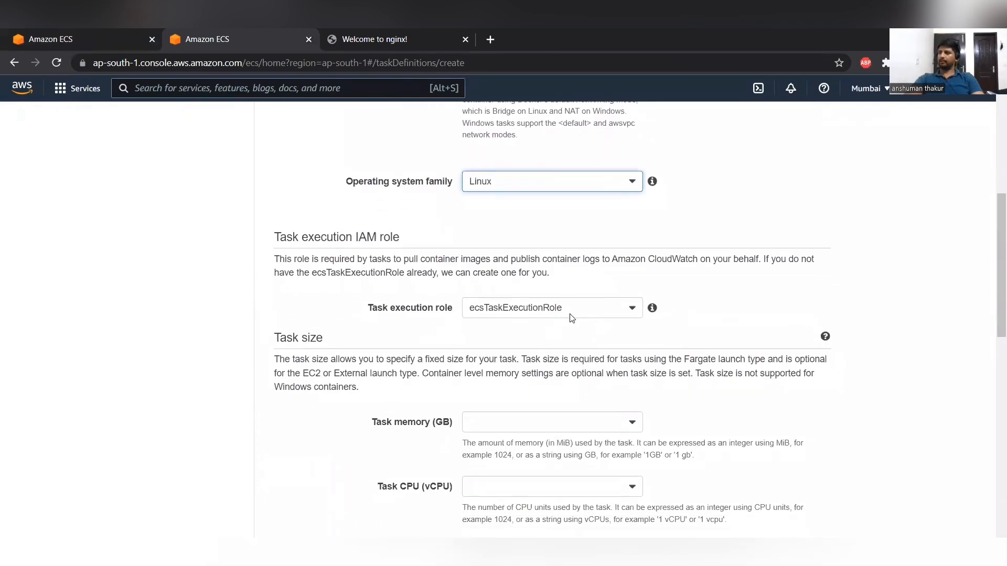
pyautogui.click(575, 277)
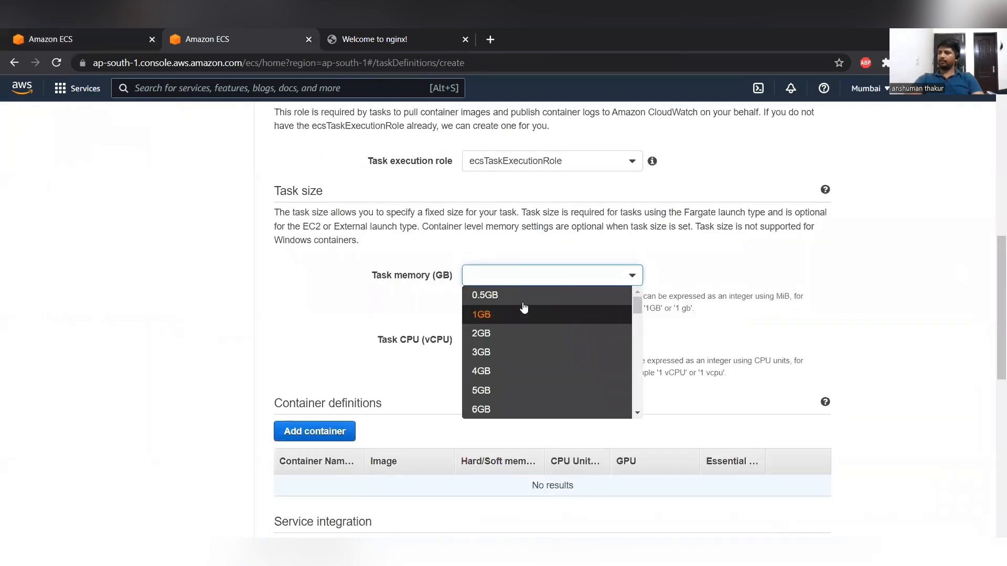
pyautogui.click(531, 300)
pyautogui.click(509, 347)
pyautogui.click(509, 359)
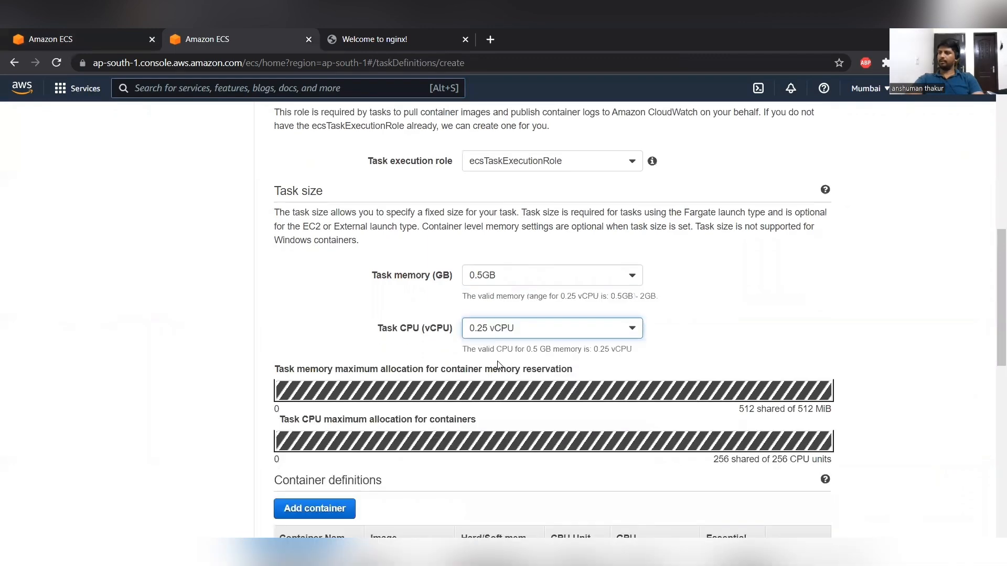
# Begin adding a container to the Sample-task definition.
pyautogui.scroll(-3, 449, 359)
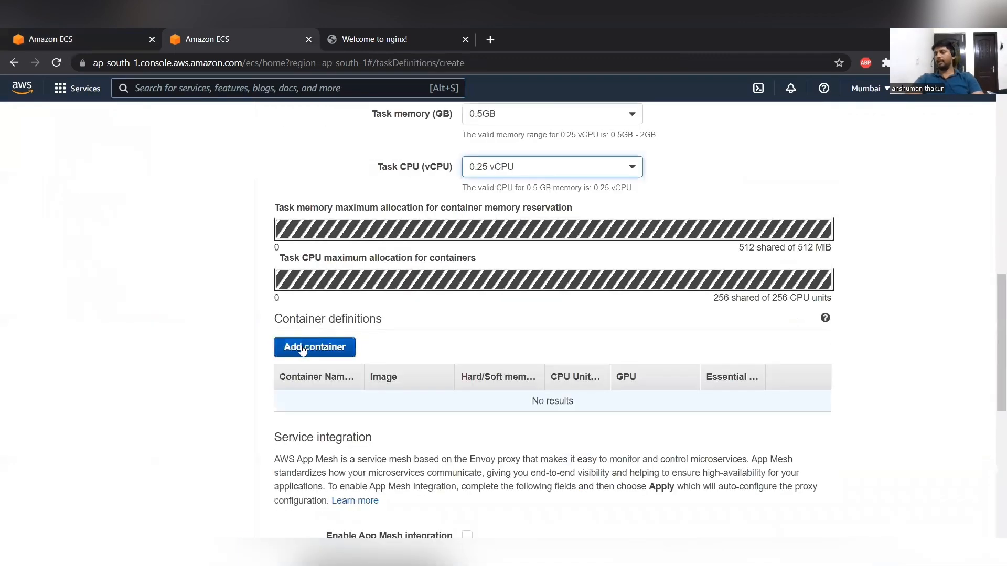
pyautogui.click(302, 349)
pyautogui.click(599, 169)
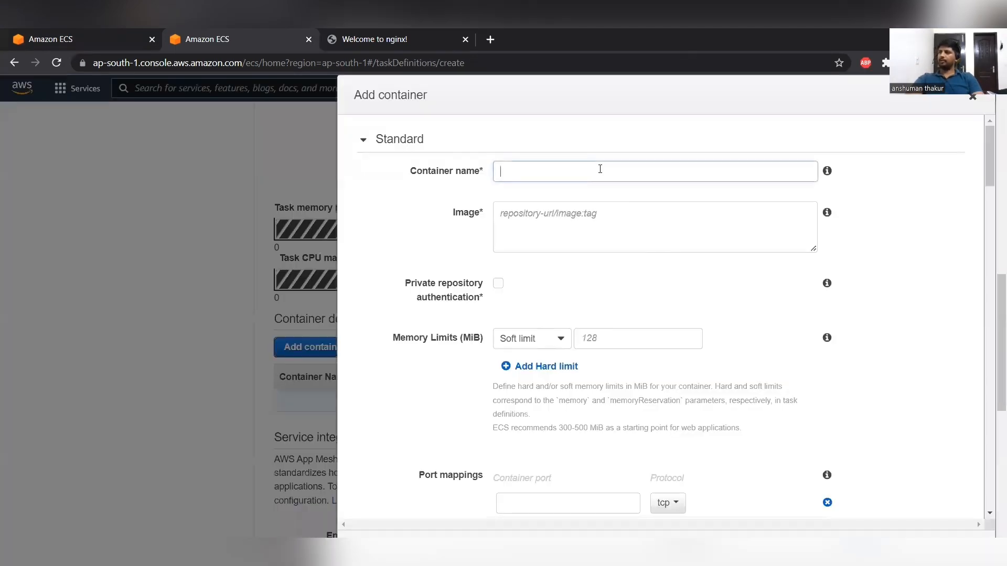
# Open the ECR repositories in a new browser tab and copy the URI of the latest image in the sample repository.
pyautogui.click(114, 47)
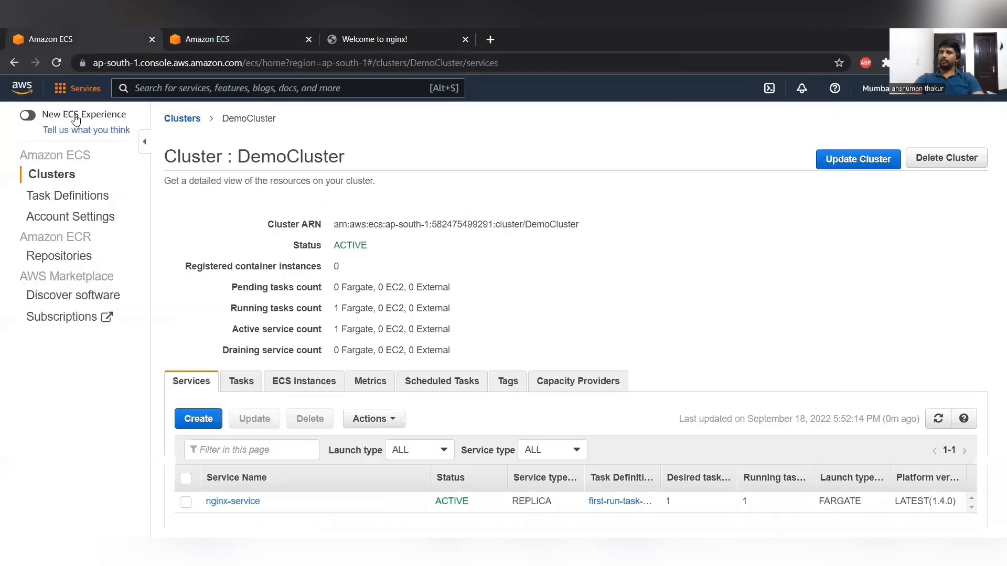
pyautogui.middleClick(61, 256)
pyautogui.click(370, 39)
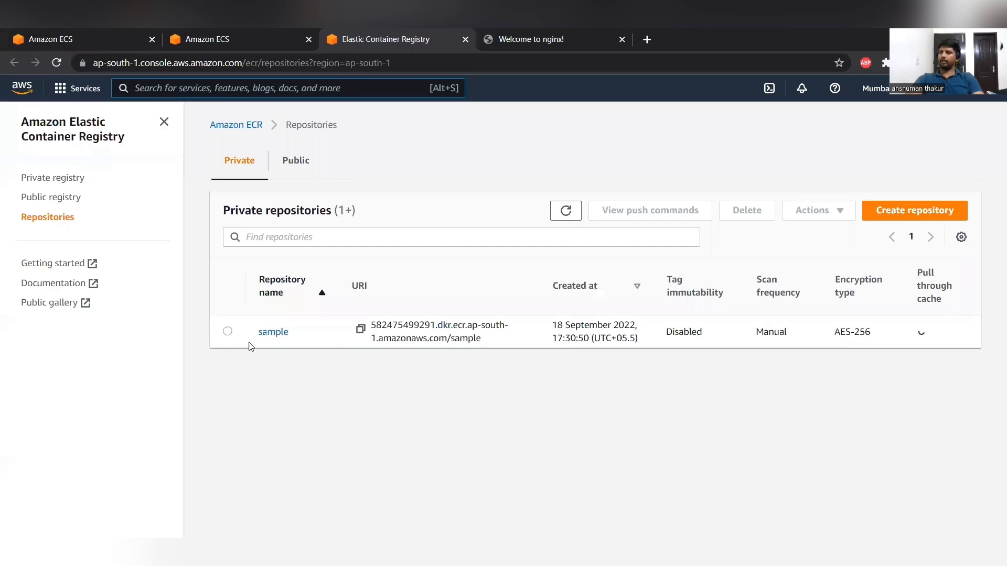
pyautogui.click(270, 332)
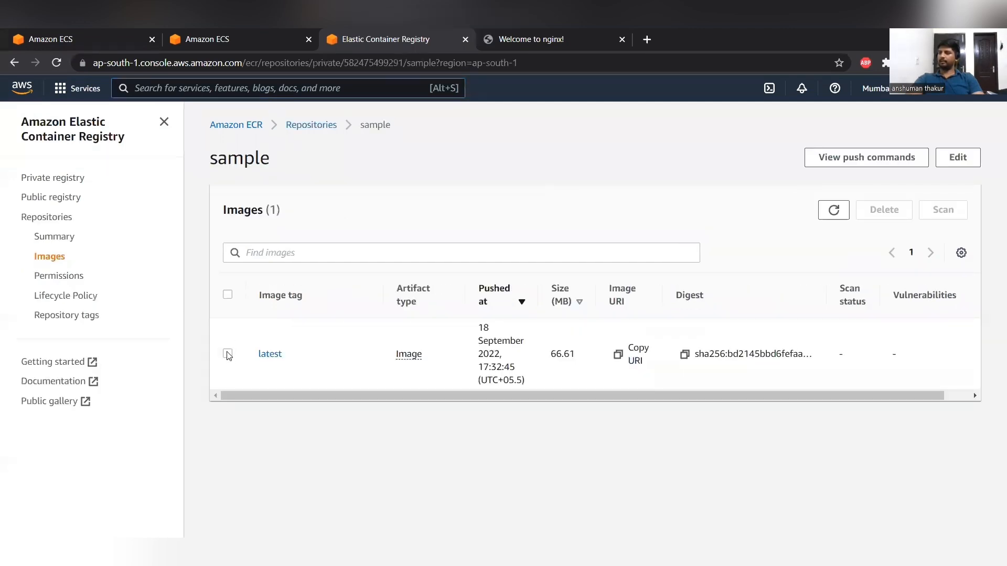
pyautogui.click(227, 353)
pyautogui.click(617, 354)
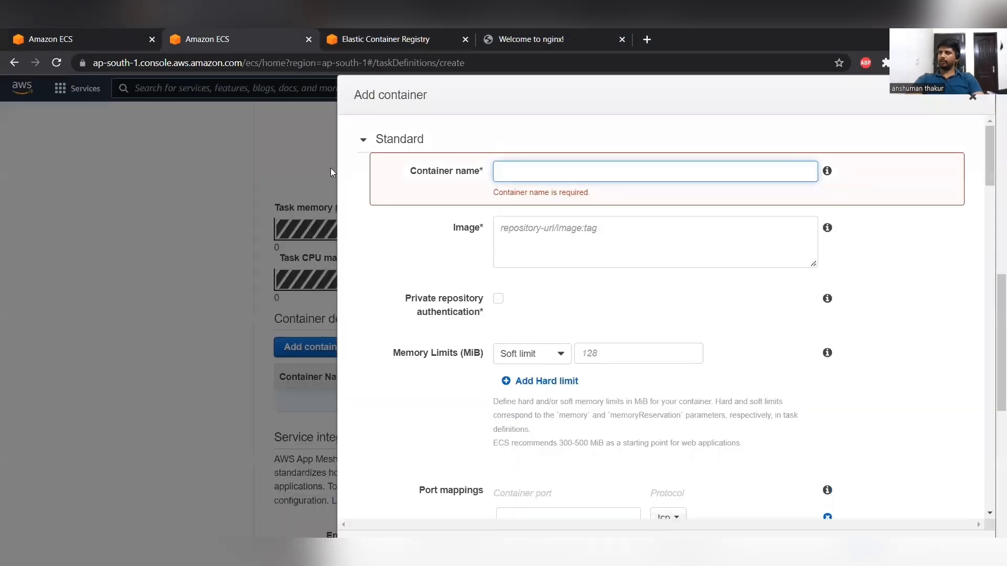
# Paste the copied sample:latest URI as the container's image and enter a container name.
pyautogui.click(530, 239)
pyautogui.hotkey('ctrl', 'v')
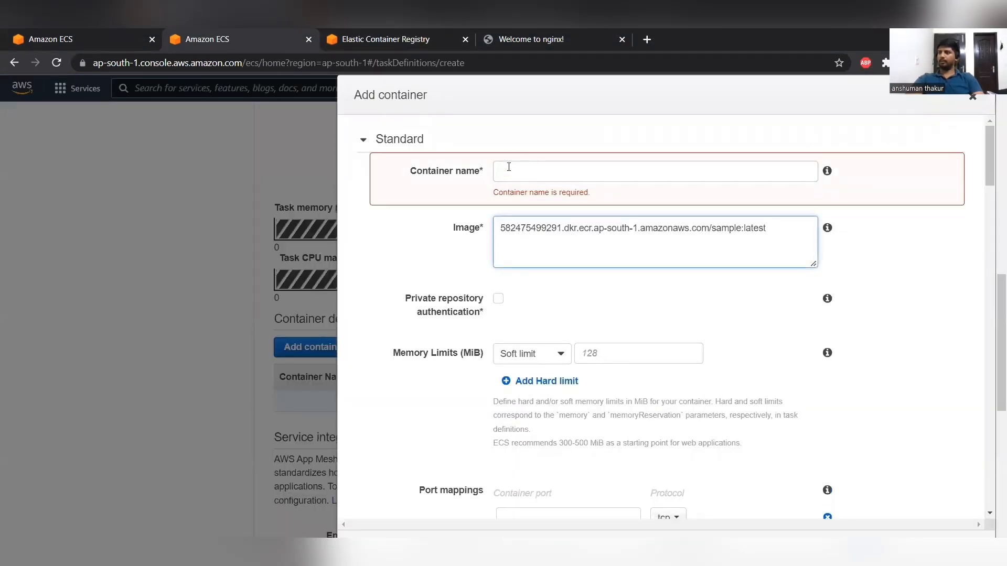
pyautogui.click(509, 167)
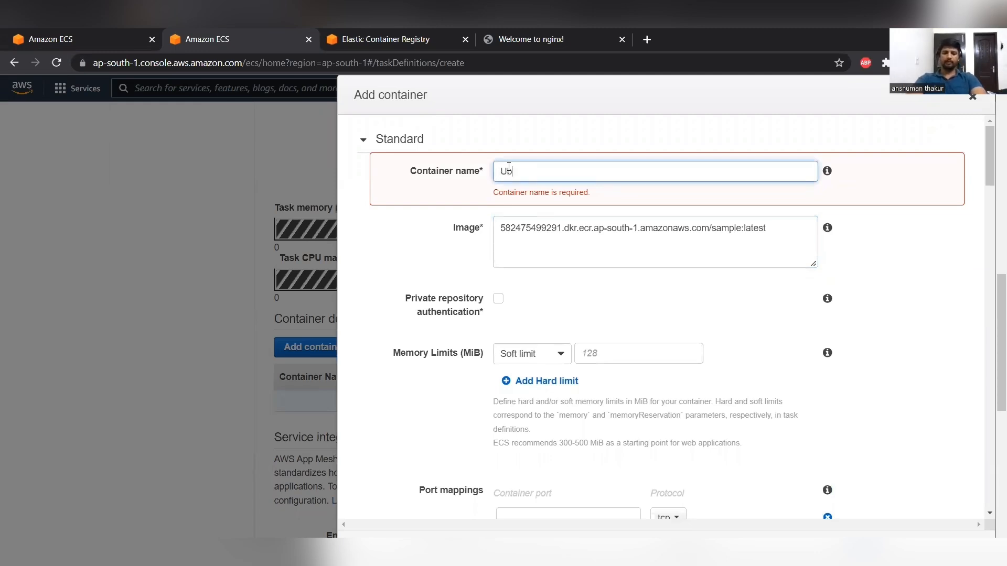
# Set the container's soft memory limit to 512 MiB.
pyautogui.scroll(-3, 911, 244)
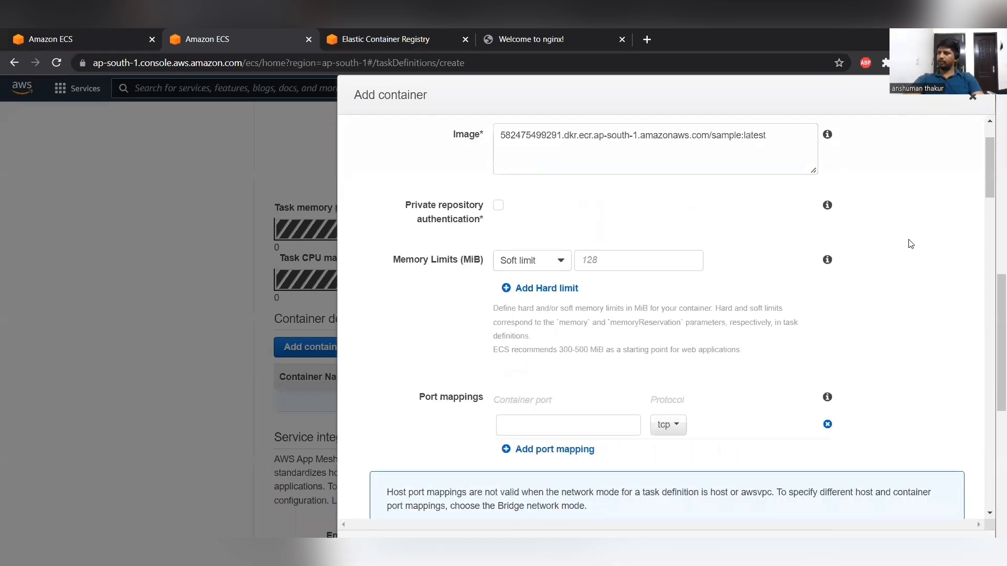
pyautogui.scroll(1, 760, 254)
pyautogui.click(599, 253)
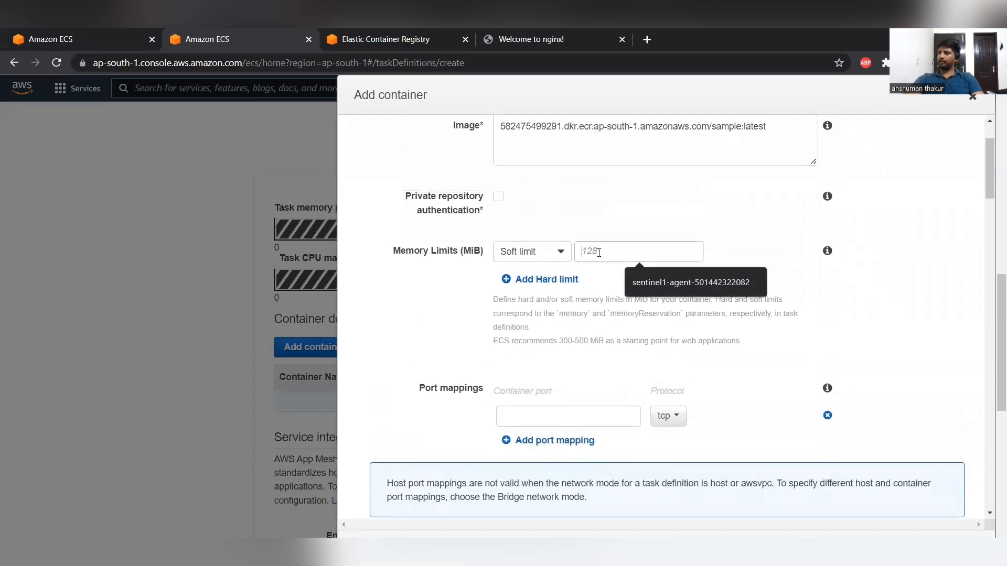
pyautogui.write('128')
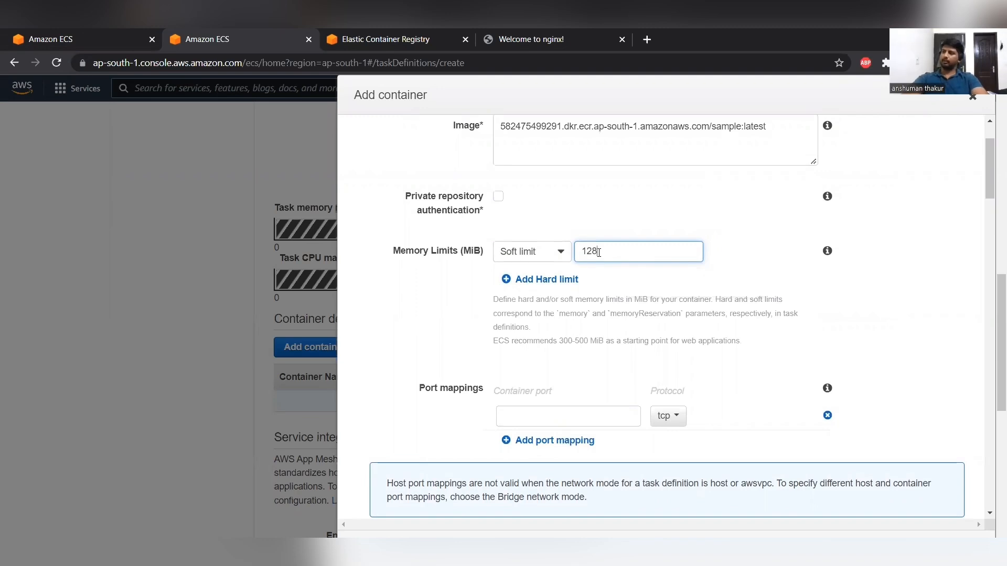
pyautogui.scroll(-1, 577, 358)
pyautogui.press('BackSpace')
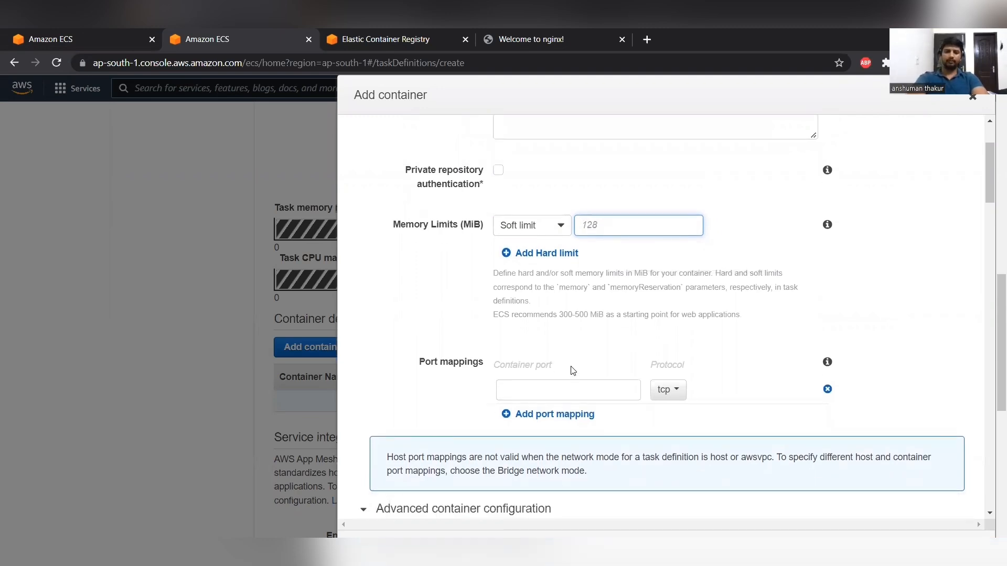
pyautogui.write('512')
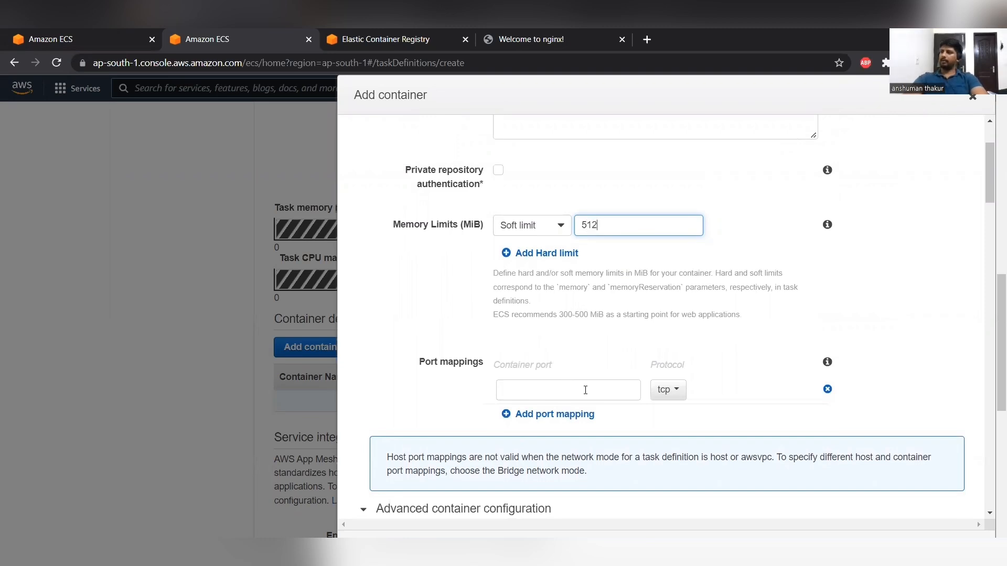
# Map container port 80 with the tcp protocol.
pyautogui.click(552, 389)
pyautogui.write('80')
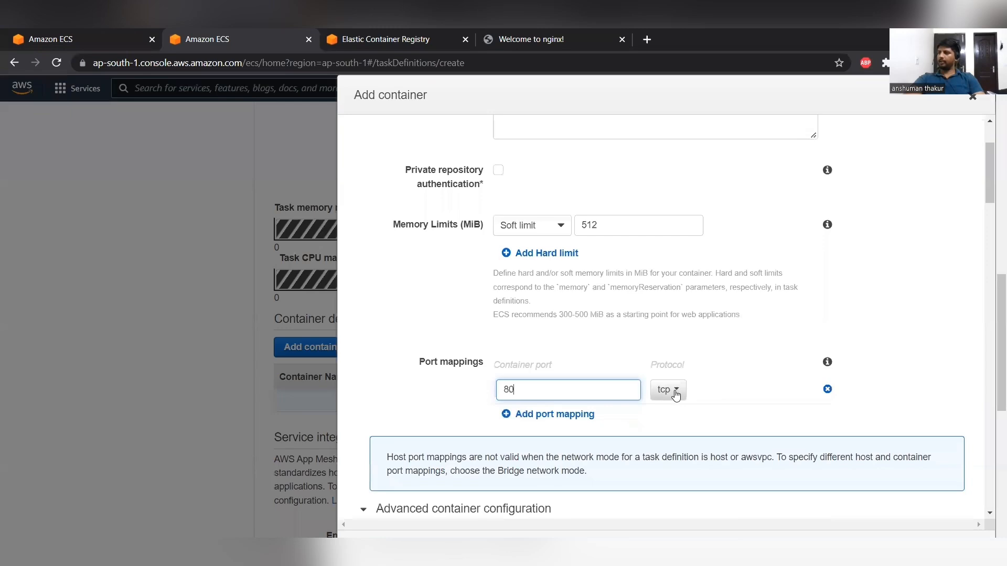
pyautogui.click(874, 351)
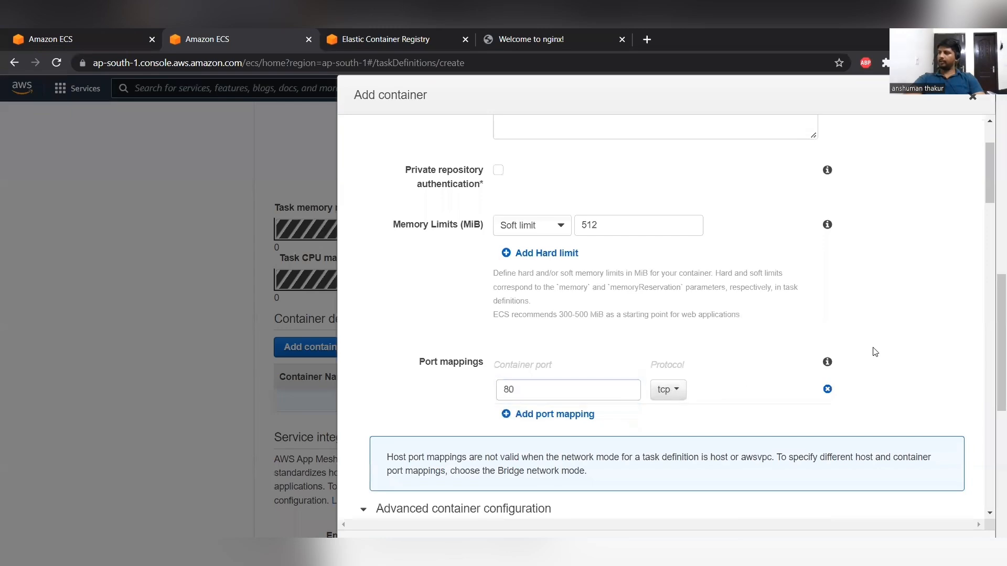
pyautogui.scroll(-2, 876, 352)
pyautogui.scroll(-1, 653, 370)
pyautogui.click(541, 320)
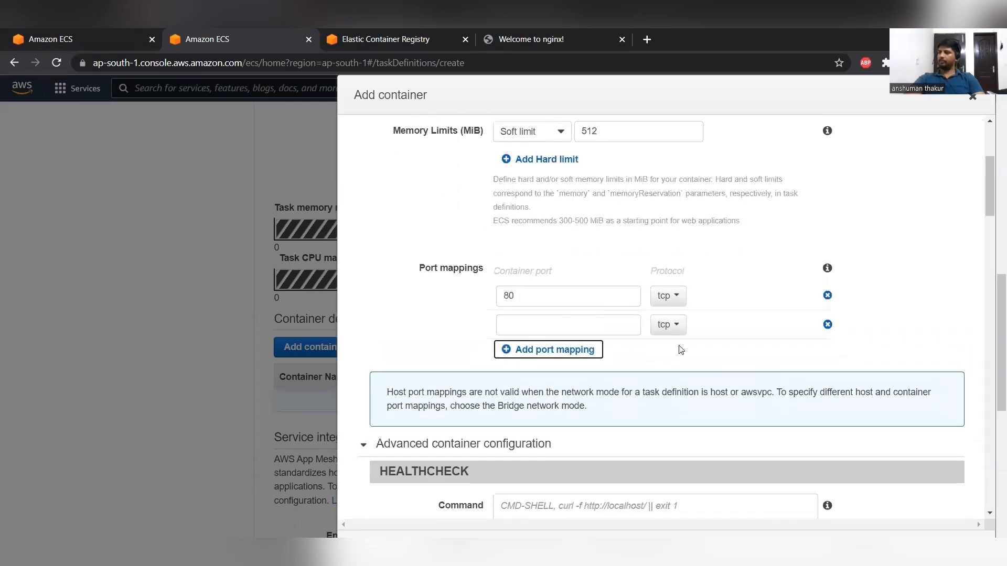
pyautogui.click(827, 324)
# Add the container with its advanced settings at their defaults and create the Sample-task definition.
pyautogui.scroll(-15, 590, 376)
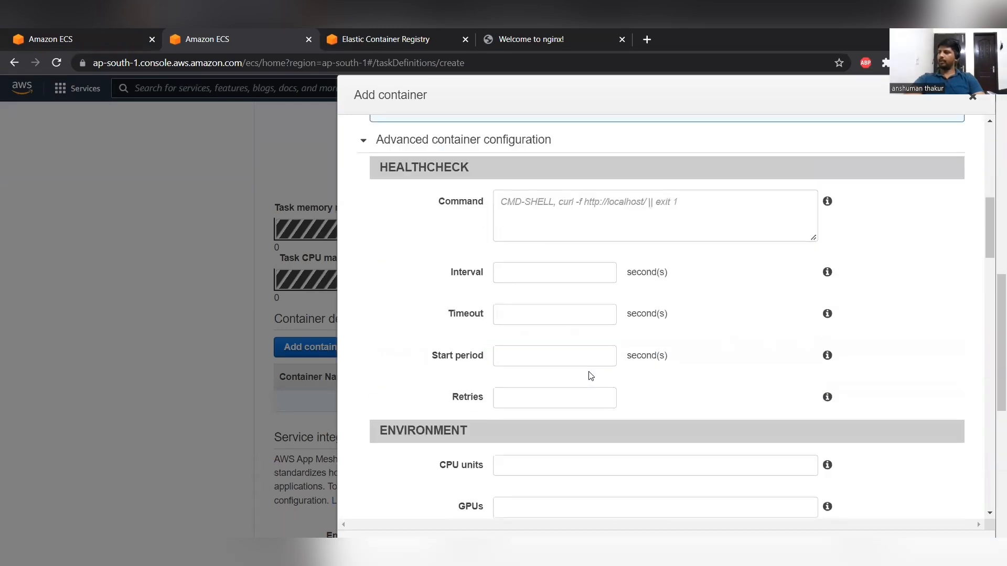
pyautogui.scroll(-10, 590, 376)
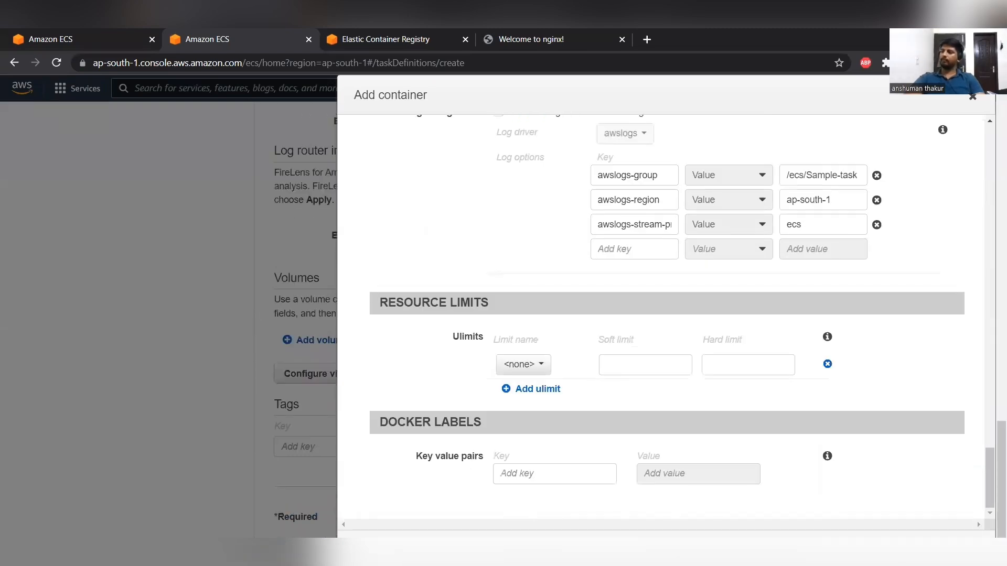
pyautogui.click(956, 547)
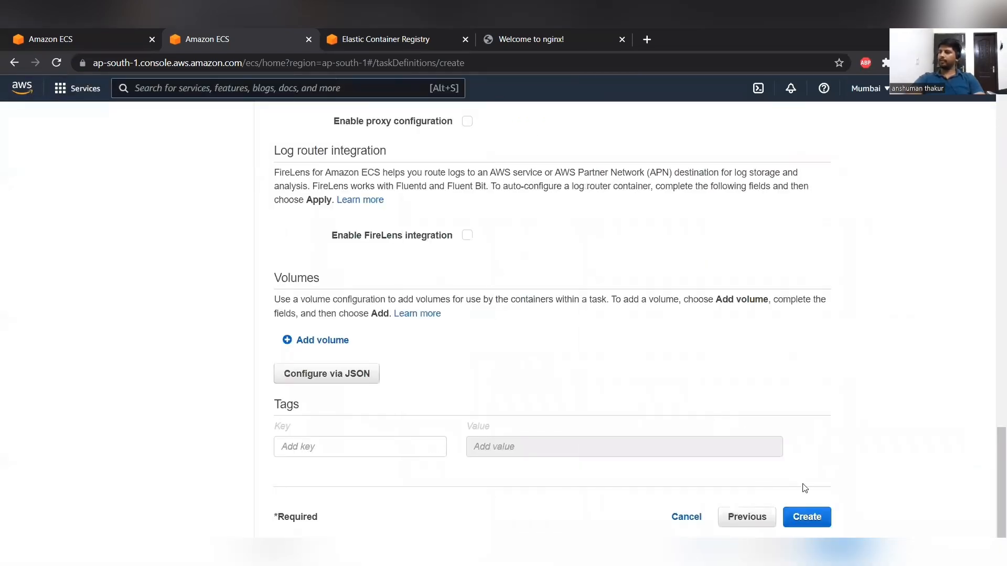
pyautogui.click(807, 517)
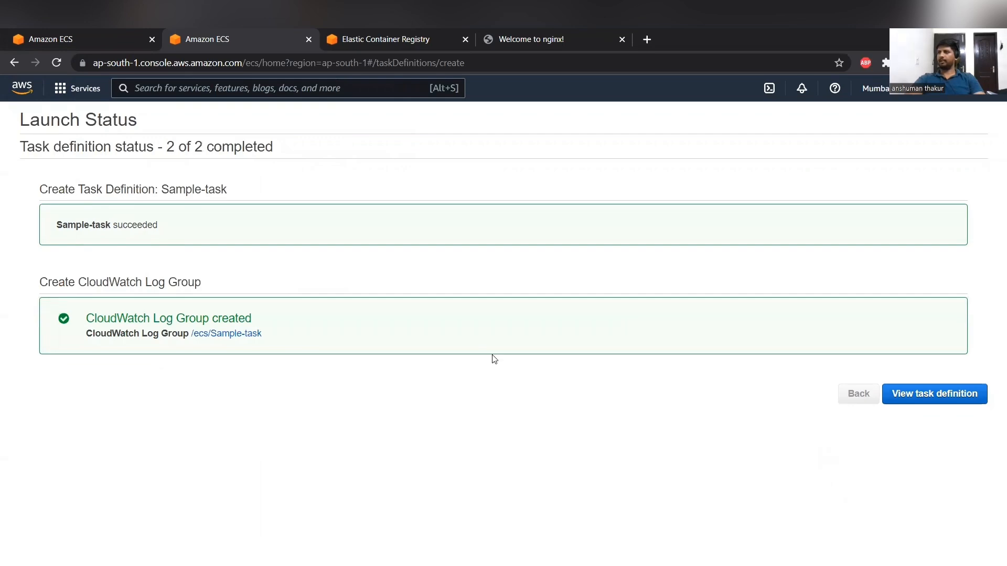
# Open the created Sample-task definition and review its configuration.
pyautogui.click(924, 395)
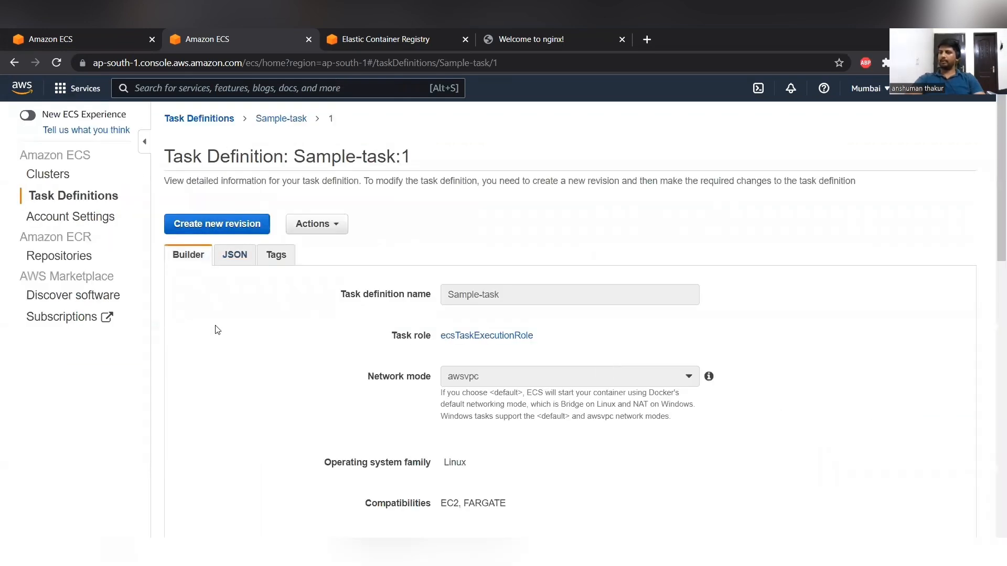
pyautogui.scroll(-2, 217, 329)
pyautogui.scroll(2, 216, 328)
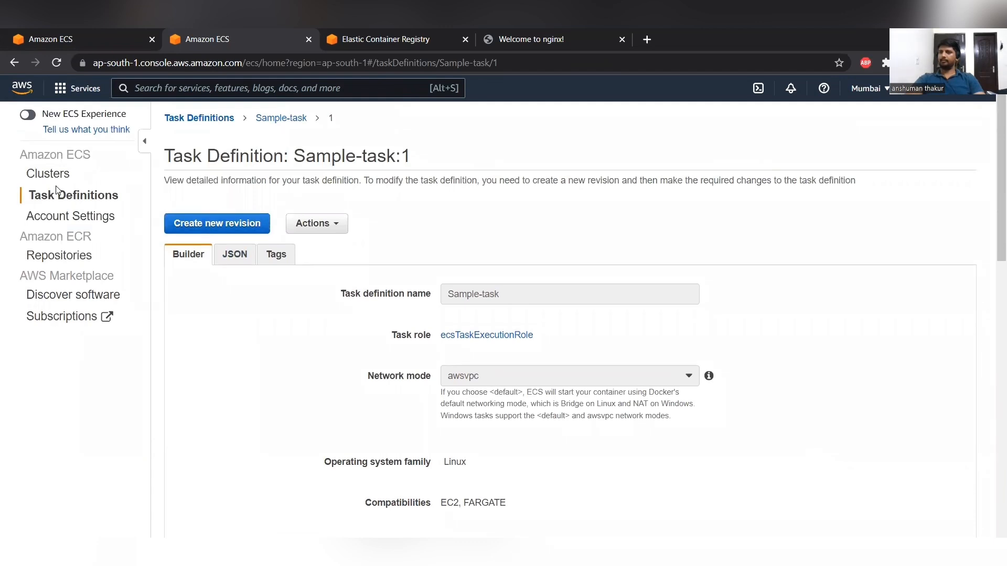
# Select revision Sample-task:1 from the task definitions and open the Run Task form for it.
pyautogui.click(65, 196)
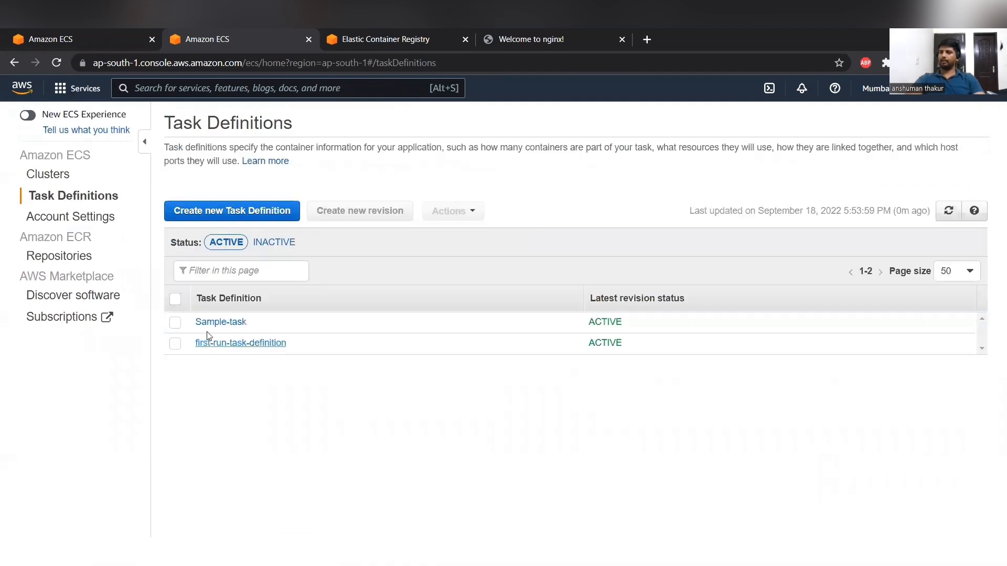
pyautogui.click(215, 321)
pyautogui.click(175, 343)
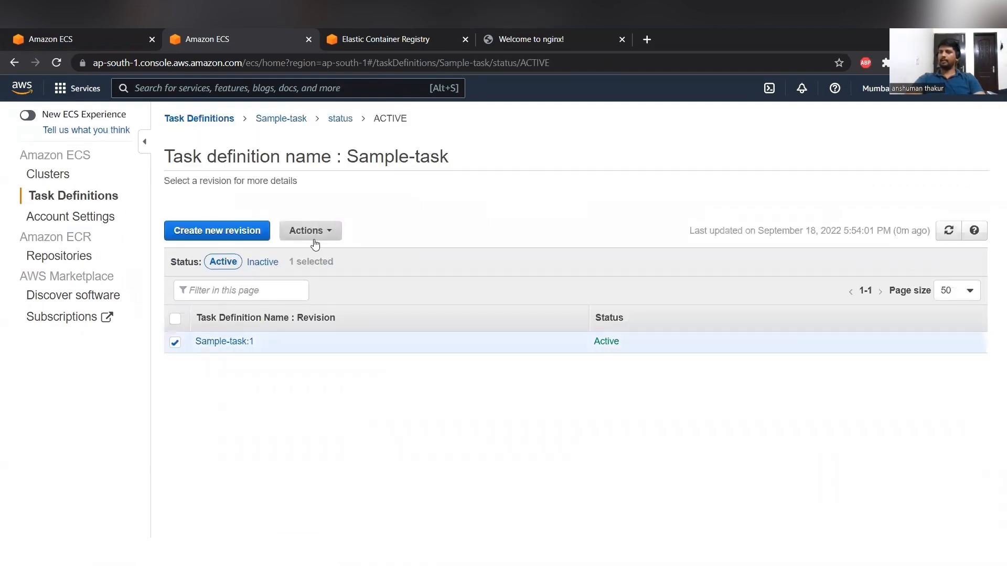
pyautogui.click(314, 231)
pyautogui.click(295, 253)
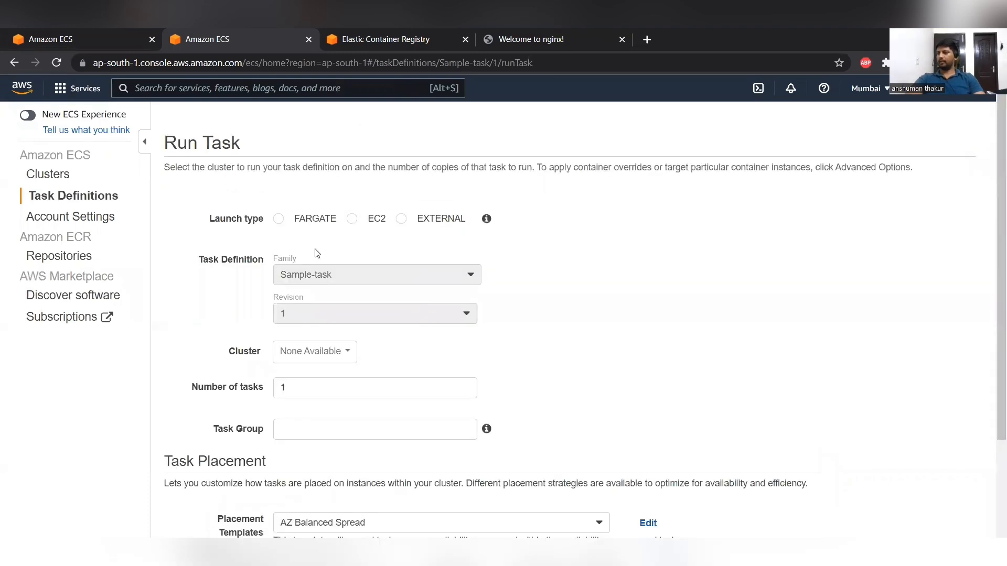
# Set the task's launch type to FARGATE and its operating system family to Linux.
pyautogui.click(281, 221)
pyautogui.scroll(-2, 294, 252)
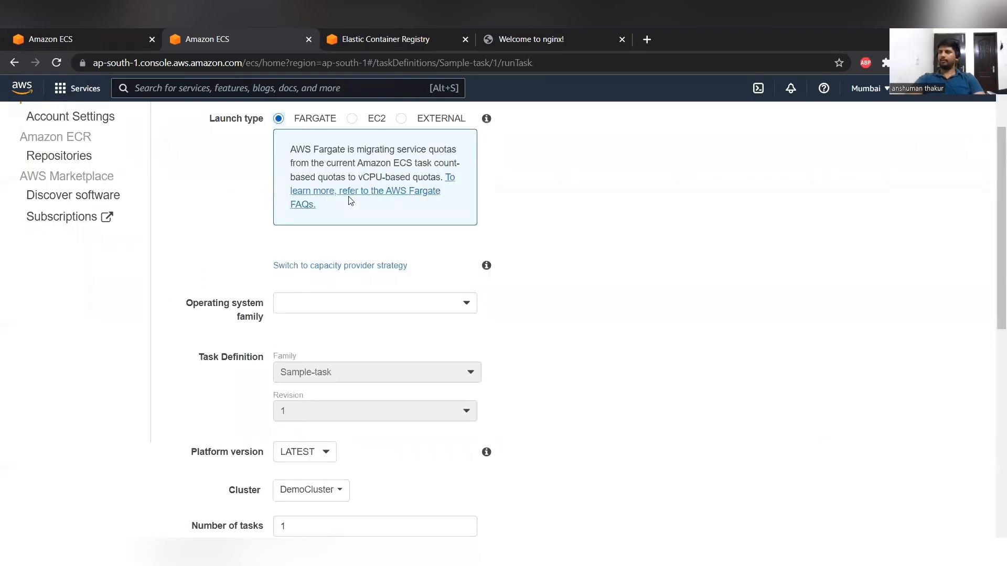
pyautogui.scroll(-1, 341, 220)
pyautogui.click(336, 257)
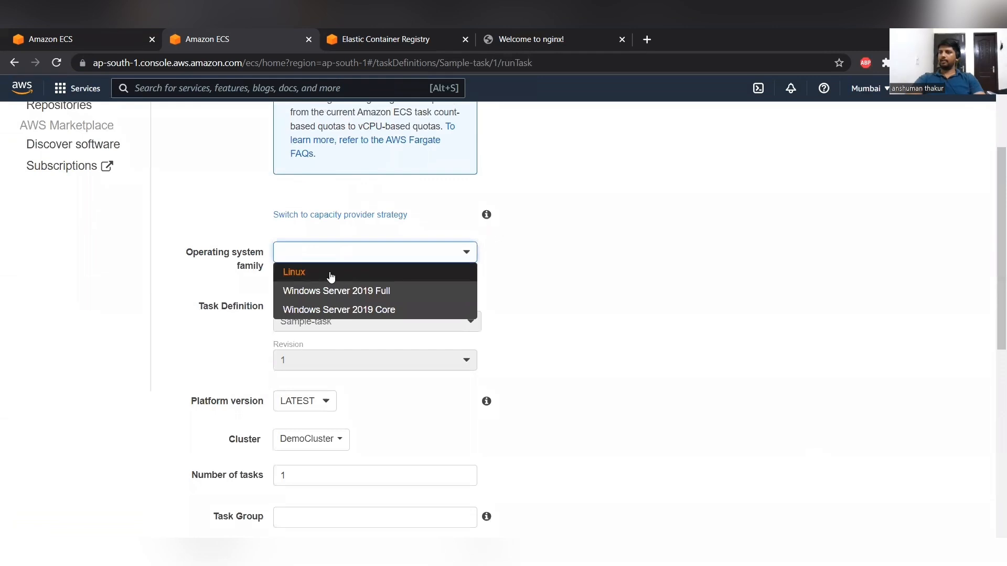
pyautogui.click(331, 274)
# Choose DemoCluster as the cluster, review the remaining network and tagging settings, and try to run the task.
pyautogui.scroll(-2, 316, 330)
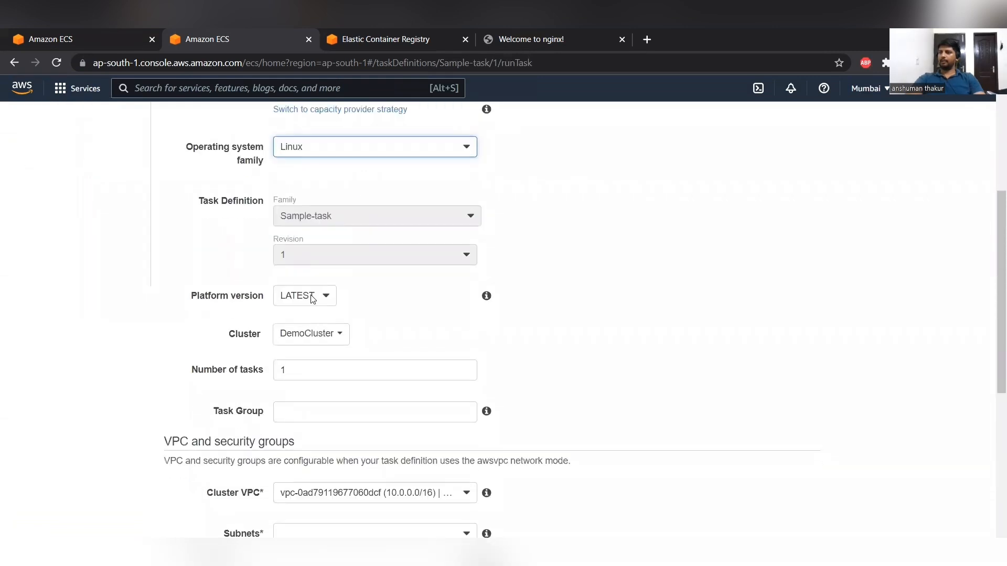
pyautogui.click(307, 335)
pyautogui.click(308, 368)
pyautogui.scroll(-3, 268, 362)
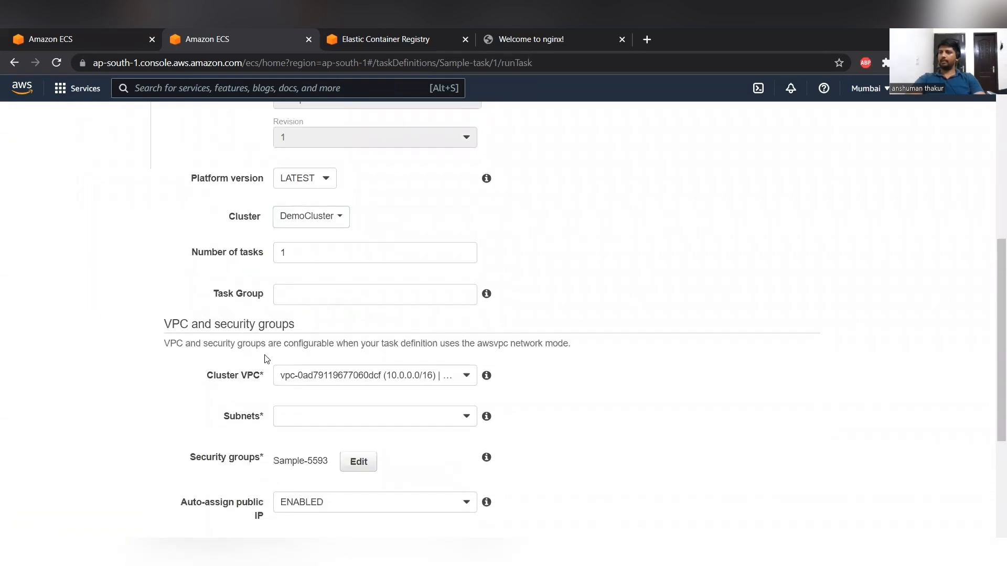
pyautogui.scroll(-3, 272, 368)
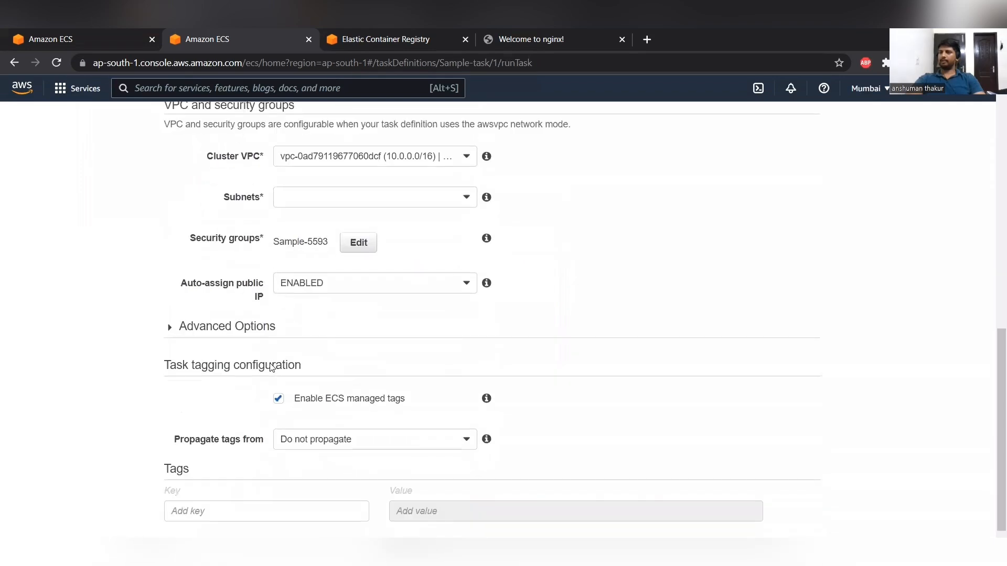
pyautogui.scroll(3, 272, 368)
pyautogui.scroll(-4, 269, 366)
pyautogui.scroll(-1, 272, 367)
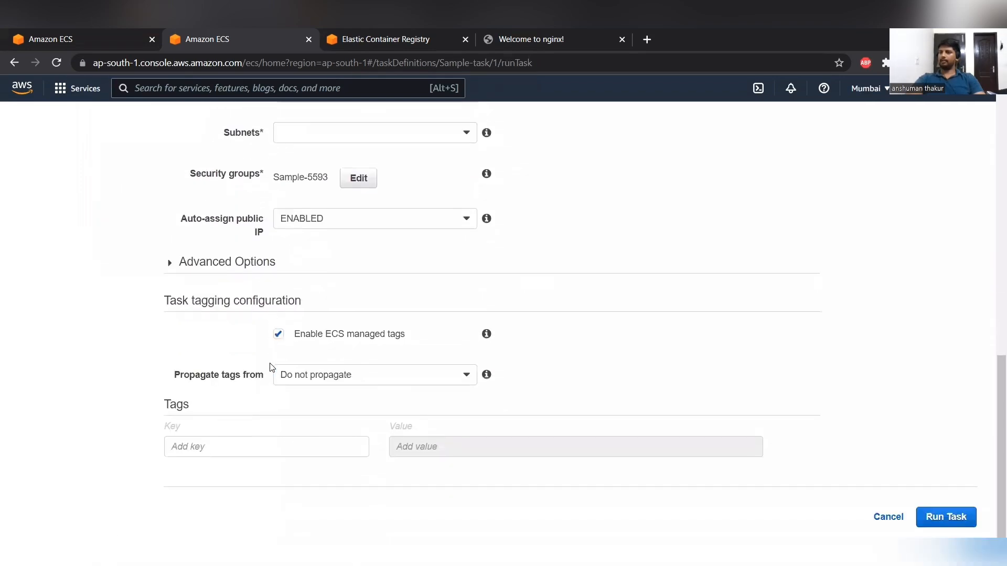
pyautogui.click(950, 518)
pyautogui.scroll(2, 663, 415)
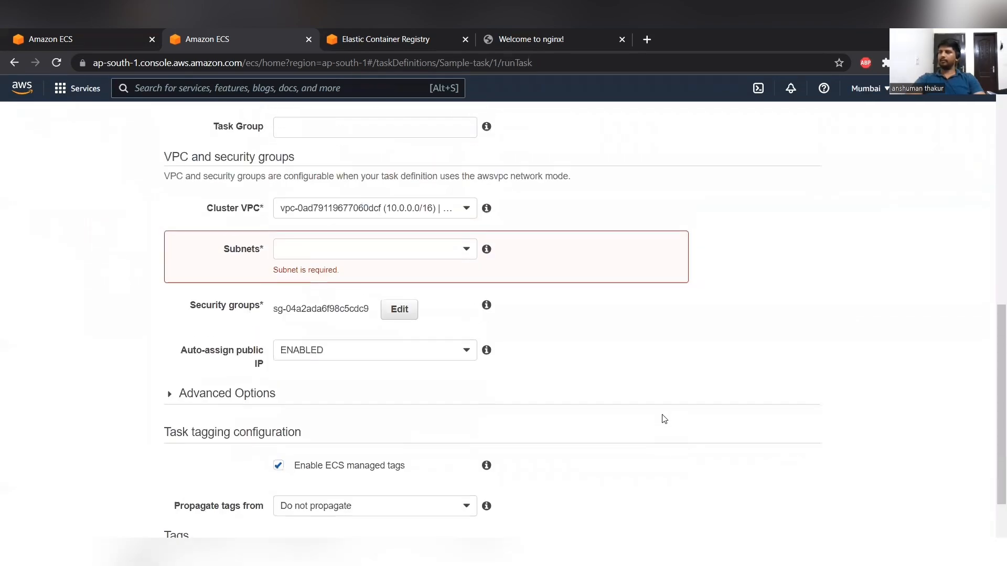
# Select the first available subnet of the cluster VPC and run the task.
pyautogui.click(409, 256)
pyautogui.click(398, 278)
pyautogui.scroll(-2, 713, 390)
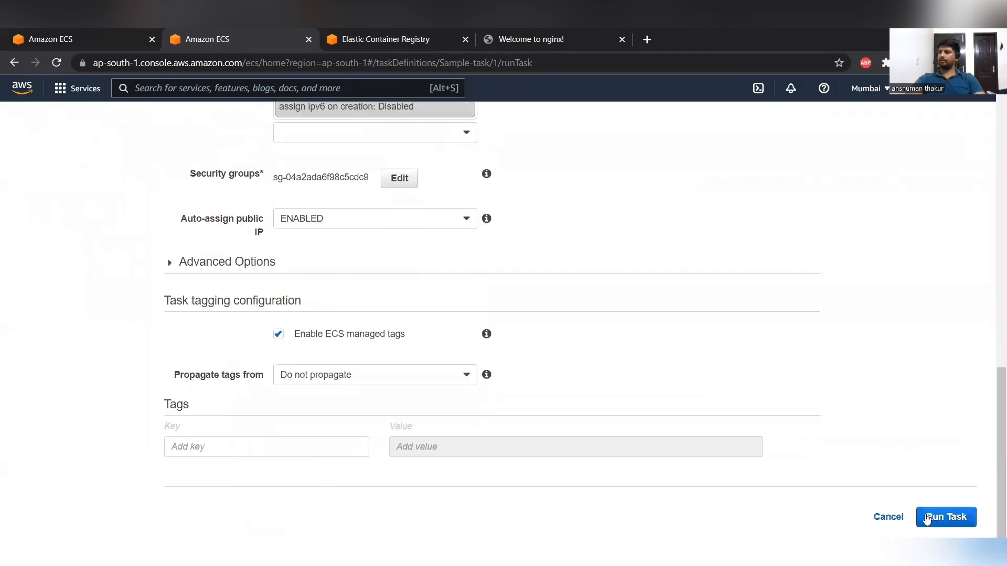
pyautogui.click(938, 521)
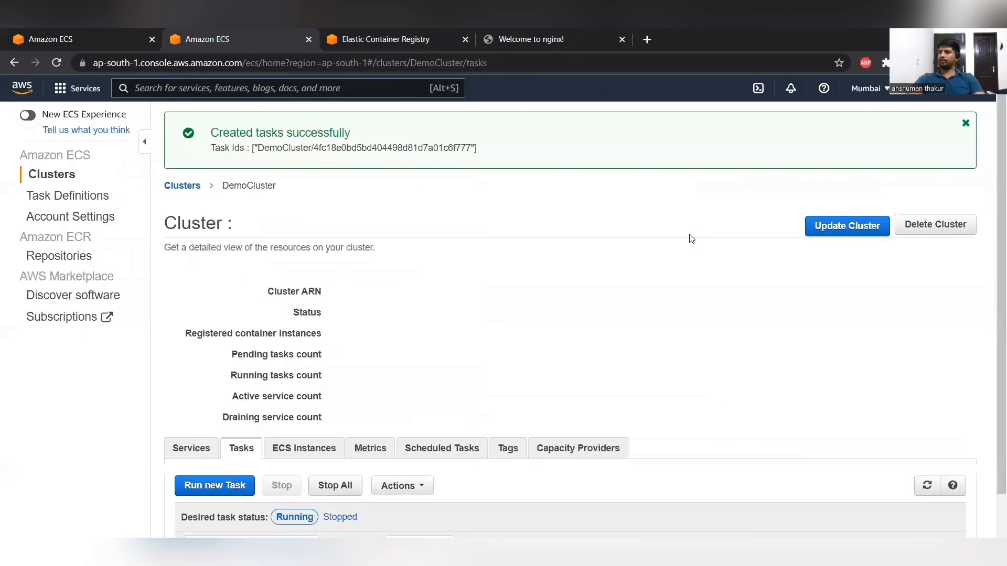
# Switch to the other DemoCluster page and check the last status of the Sample-task:1 task, refreshing the task list.
pyautogui.click(76, 32)
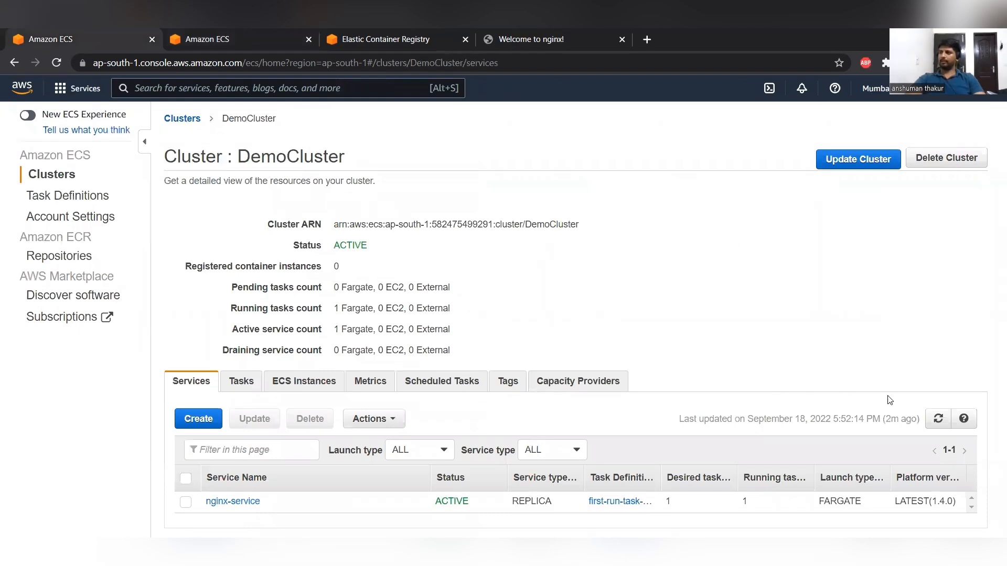
pyautogui.click(938, 418)
pyautogui.click(241, 381)
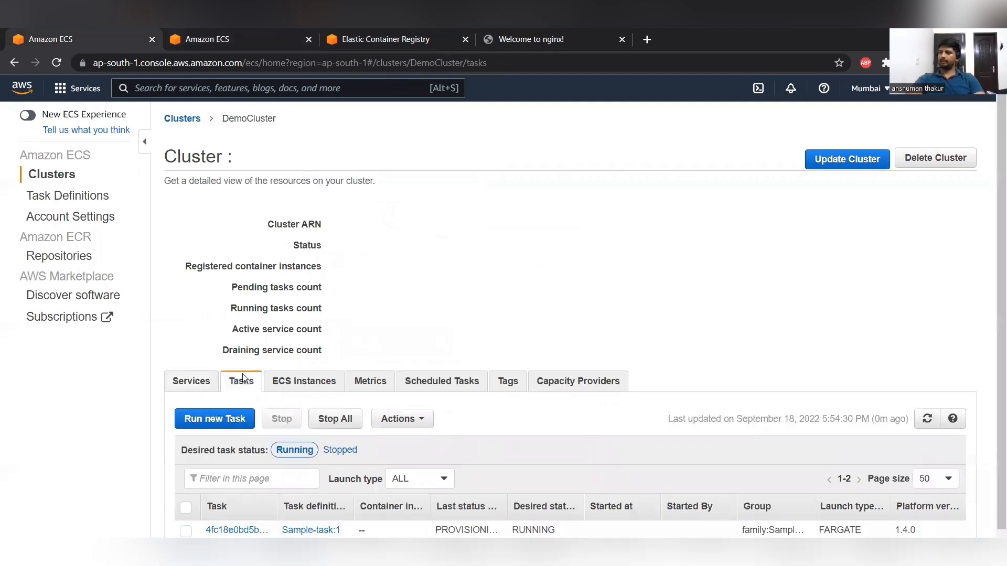
pyautogui.scroll(-1, 251, 414)
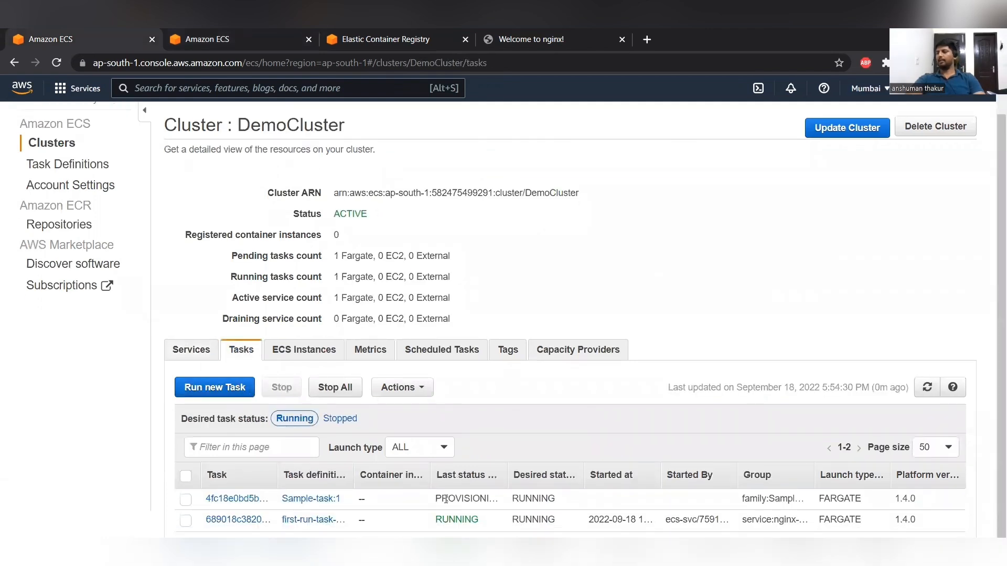
pyautogui.moveTo(441, 498); pyautogui.dragTo(489, 500)
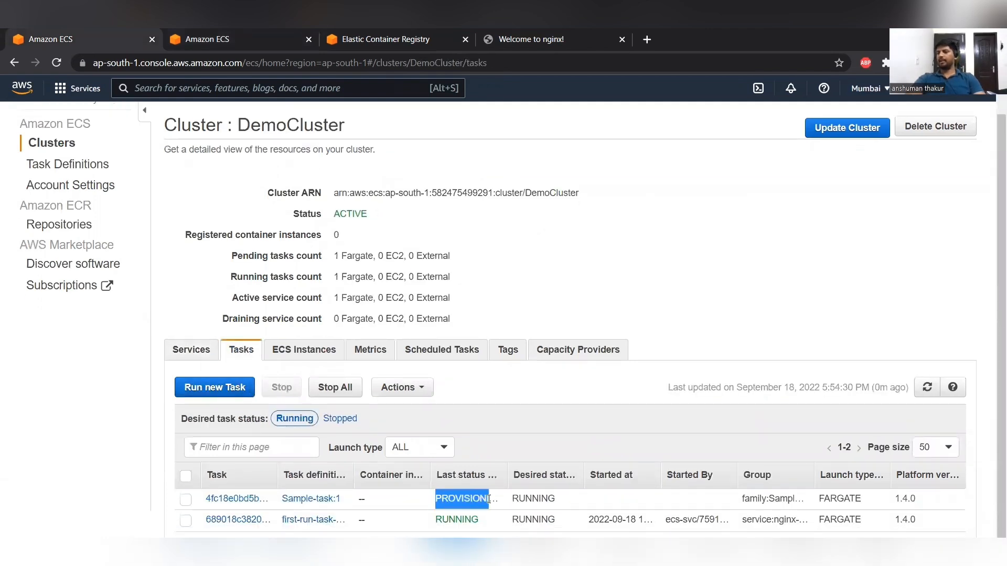
pyautogui.click(927, 387)
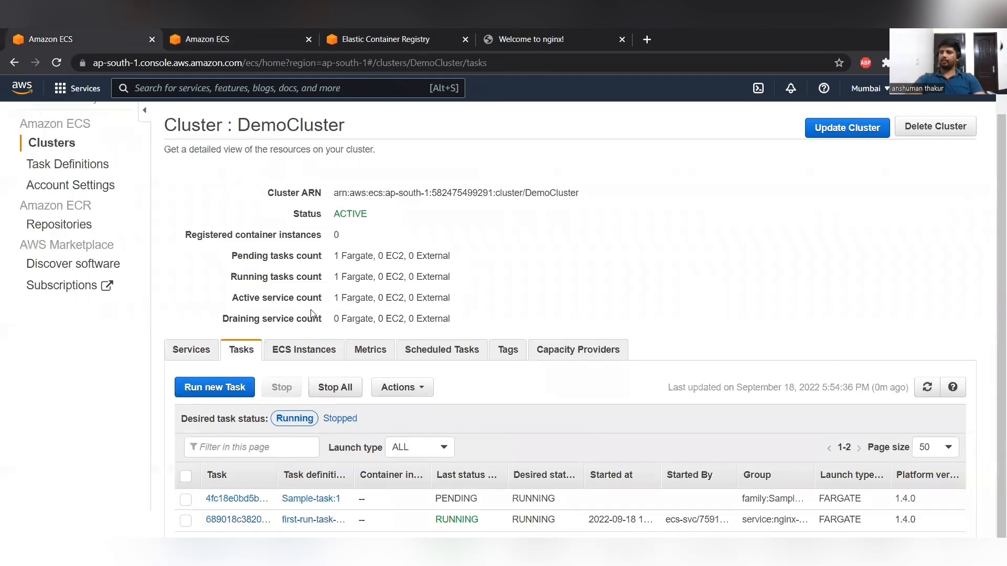
# Check DemoCluster's ECS instances and return to its list of services.
pyautogui.click(284, 354)
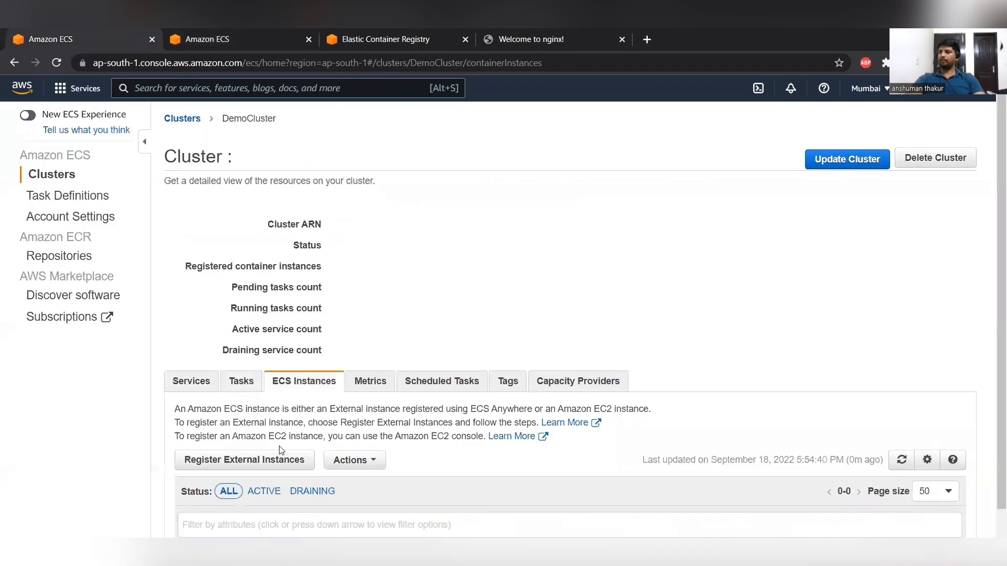
pyautogui.scroll(-1, 277, 483)
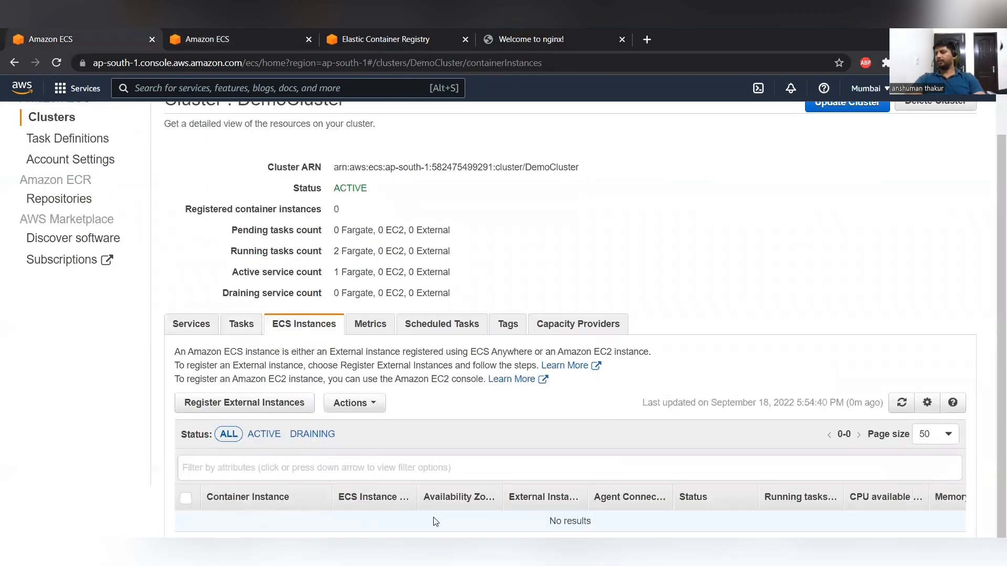
pyautogui.click(181, 326)
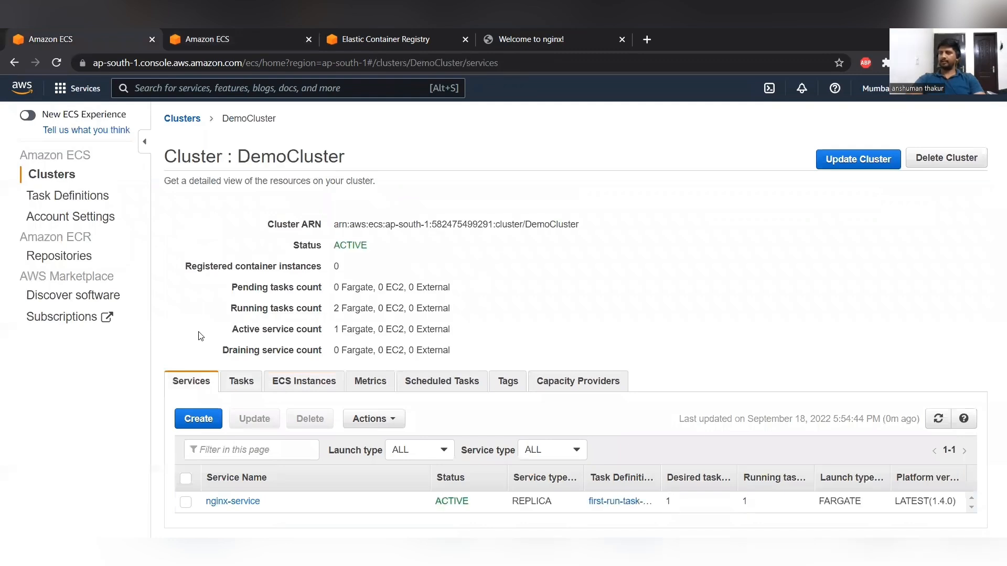